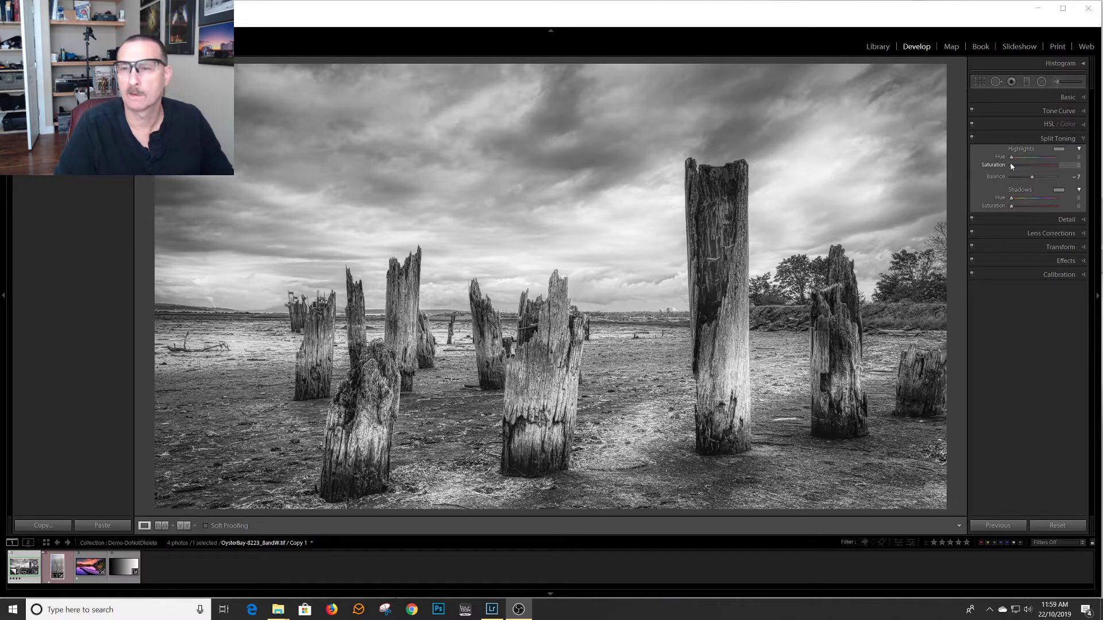
Step: Tone the black-and-white photo's highlights with hue 227, saturation 68 and balance -26, and compare it with the before version
{"action": "left_click_drag", "start_coordinate": [1011, 158], "coordinate": [1021, 160]}
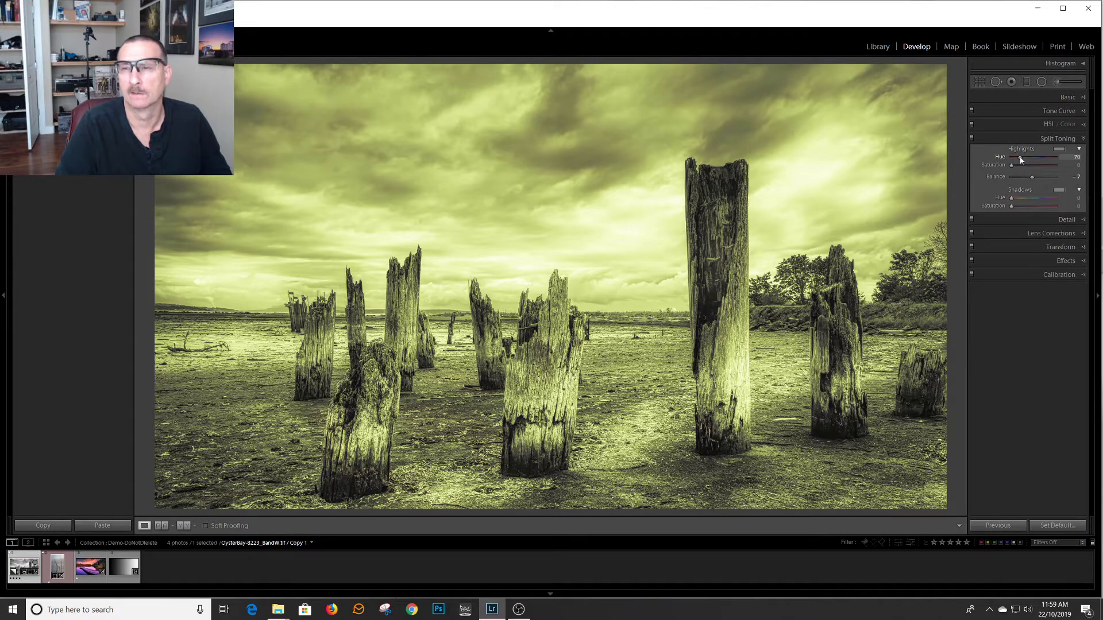
{"action": "left_click_drag", "start_coordinate": [1020, 160], "coordinate": [1038, 160]}
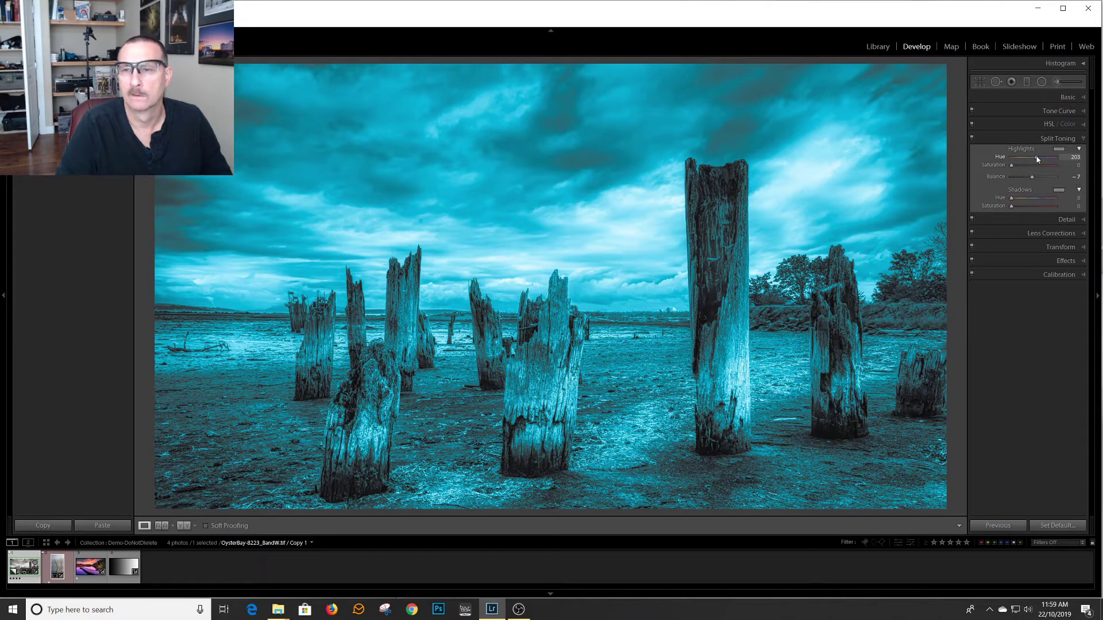
{"action": "mouse_move", "coordinate": [1037, 159]}
{"action": "left_mouse_down"}
{"action": "mouse_move", "coordinate": [1024, 165]}
{"action": "mouse_move", "coordinate": [1039, 165]}
{"action": "left_mouse_up"}
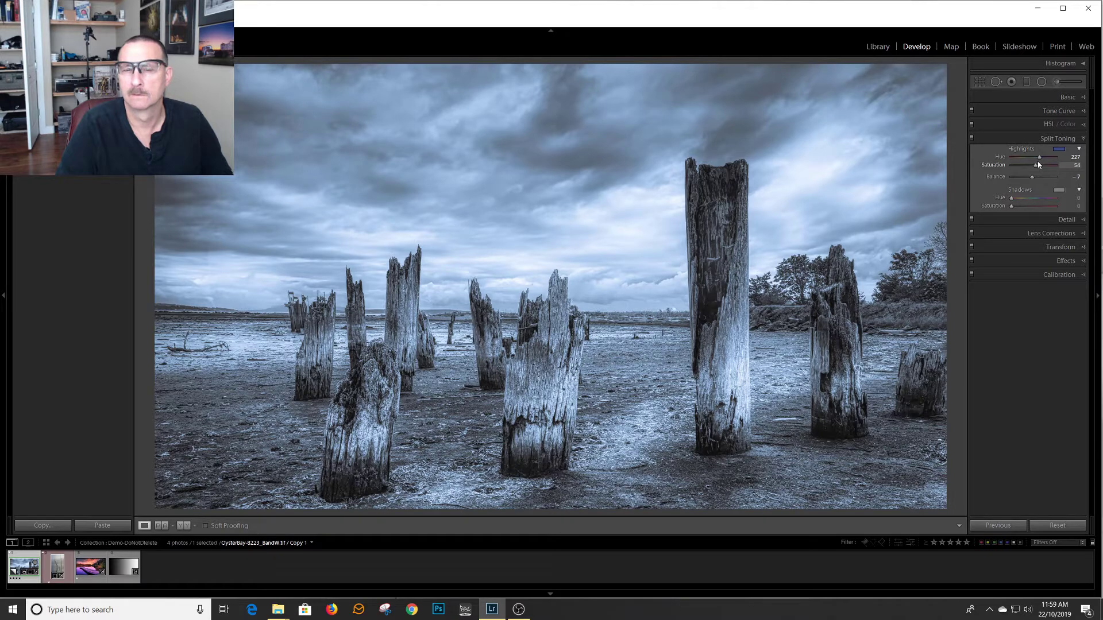
{"action": "left_click_drag", "start_coordinate": [1032, 178], "coordinate": [1030, 181]}
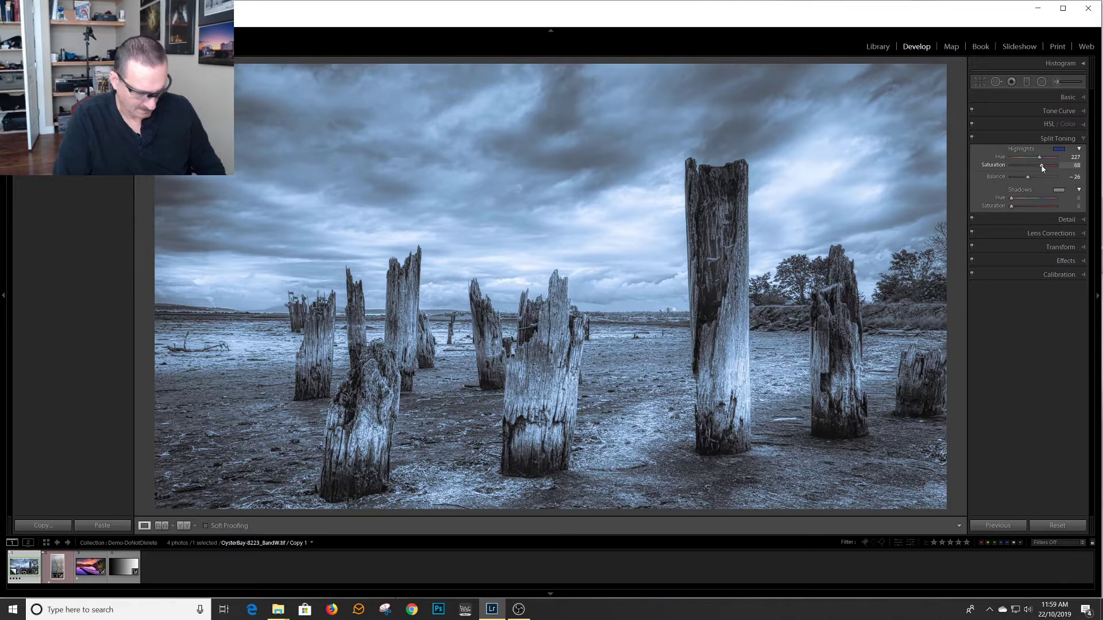
{"action": "key", "text": "backslash"}
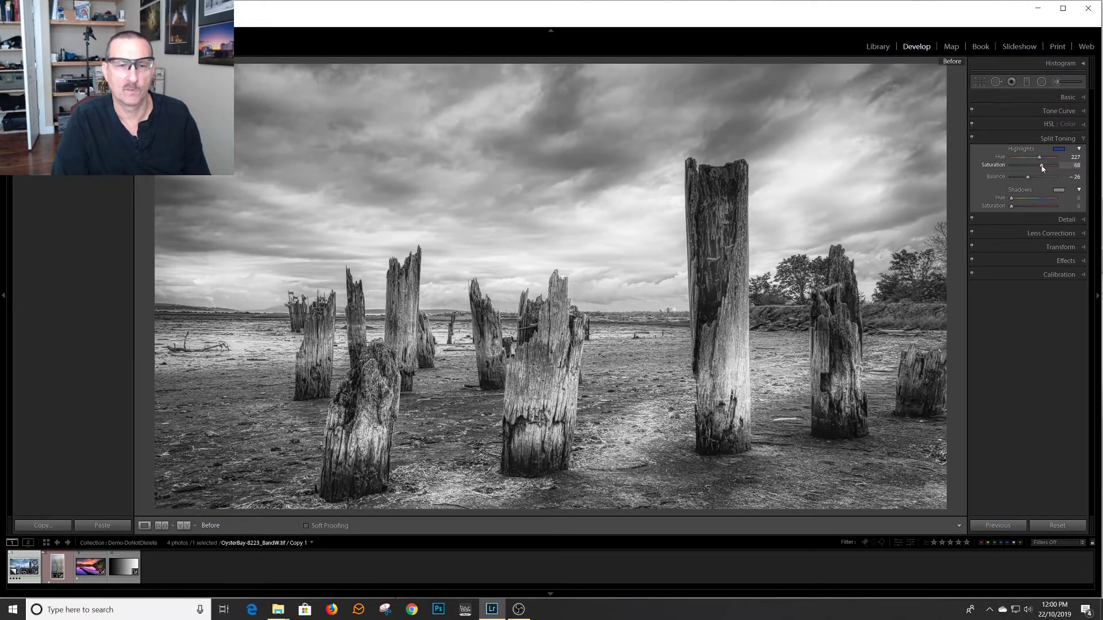
{"action": "key", "text": "backslash"}
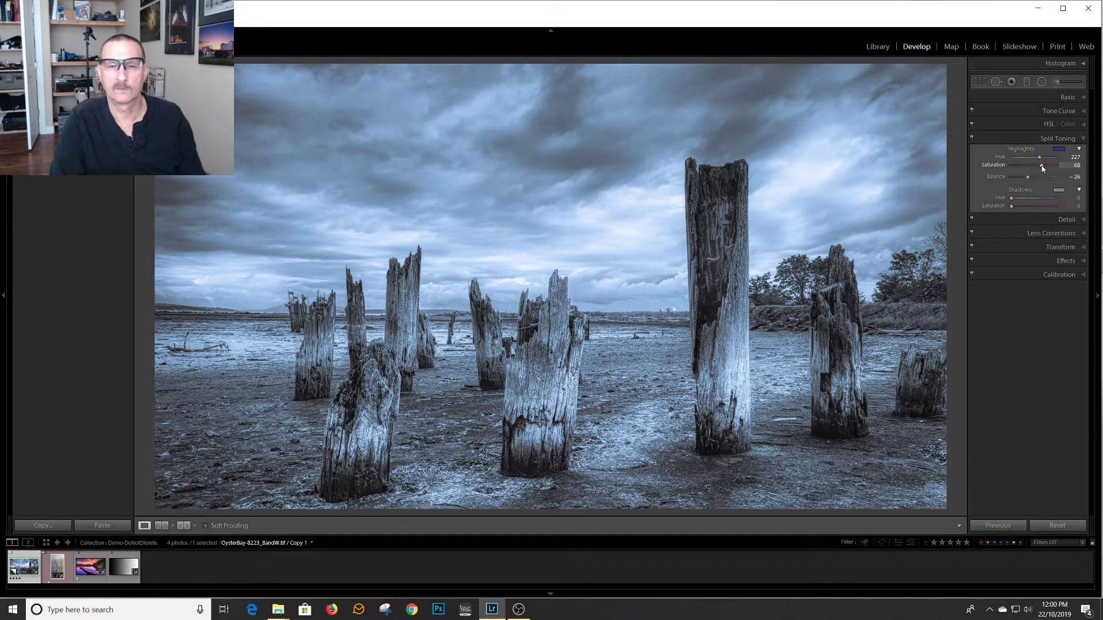
{"action": "key", "text": "backslash"}
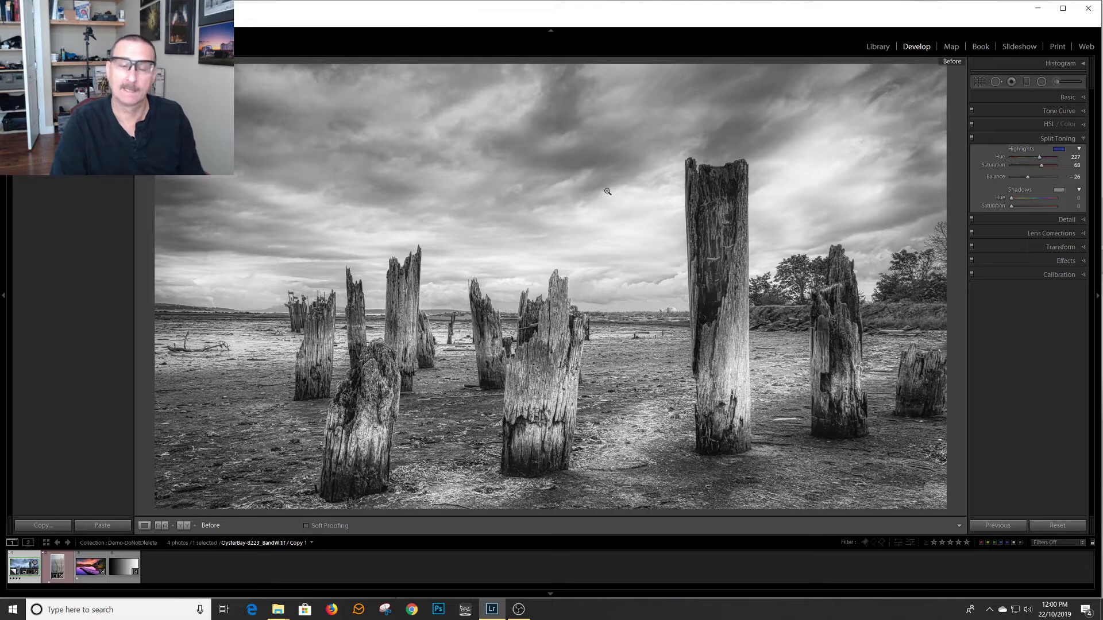
{"action": "key", "text": "backslash"}
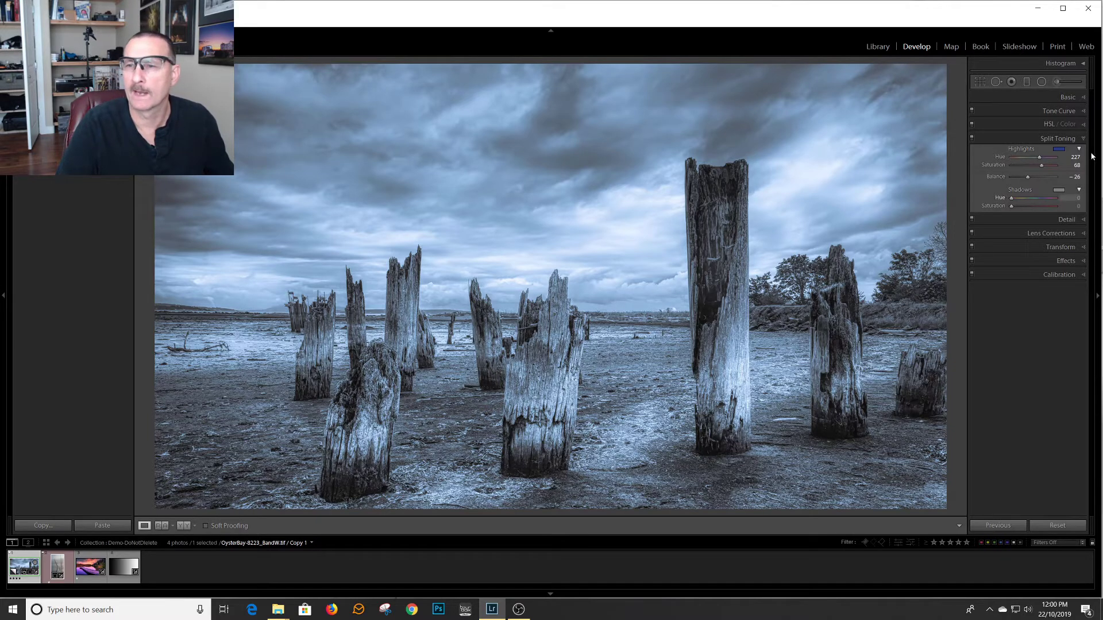
Step: Tone the highlights of the misty lake photo with bare trees to hue 241, saturation 31, and compare it with the before version
{"action": "left_click", "coordinate": [62, 572]}
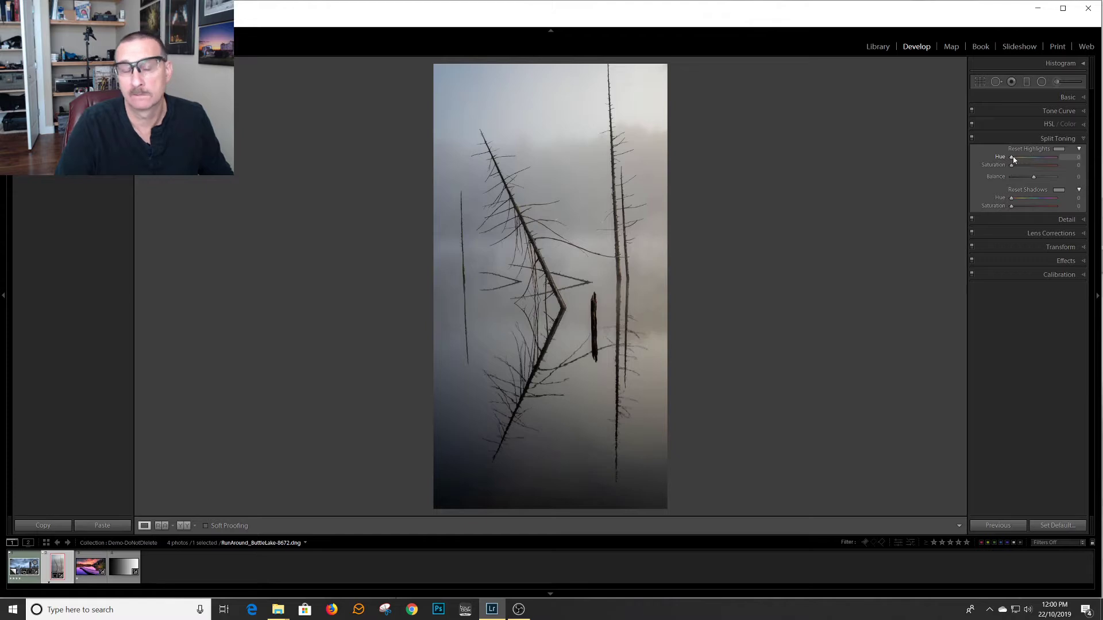
{"action": "mouse_move", "coordinate": [1013, 161]}
{"action": "left_mouse_down"}
{"action": "mouse_move", "coordinate": [1044, 163]}
{"action": "mouse_move", "coordinate": [1019, 170]}
{"action": "mouse_move", "coordinate": [1028, 173]}
{"action": "left_mouse_up"}
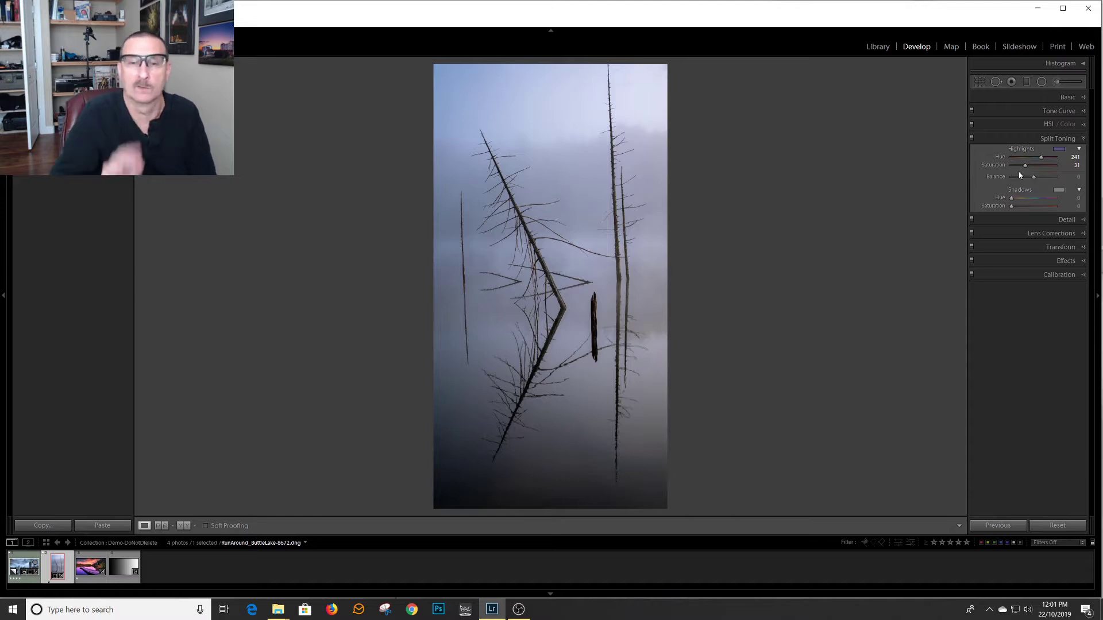
{"action": "key", "text": "backslash"}
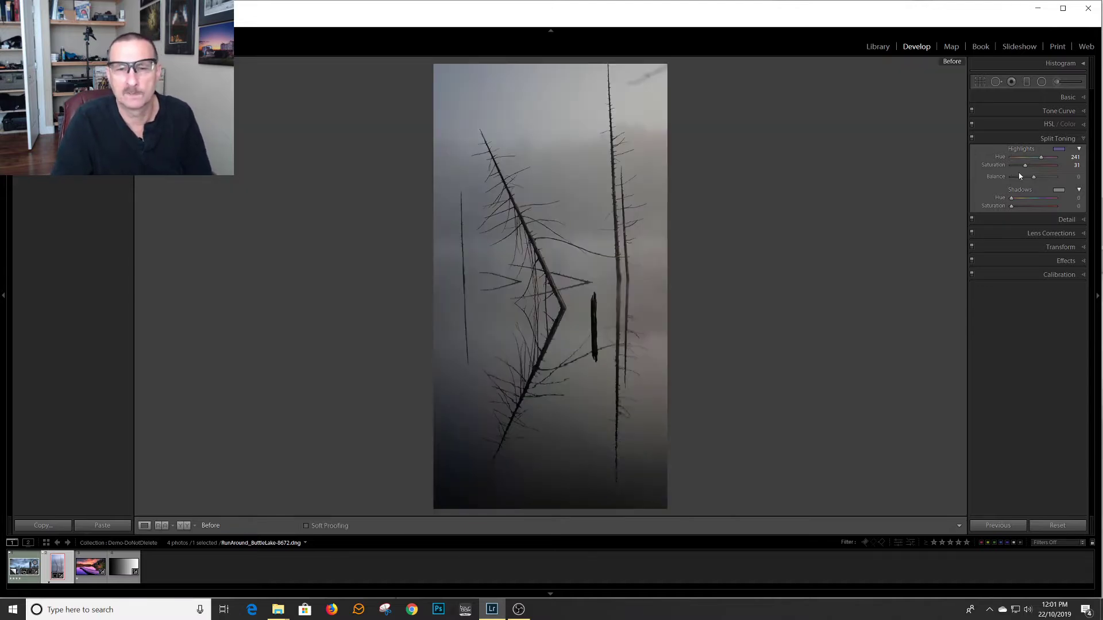
{"action": "key", "text": "backslash"}
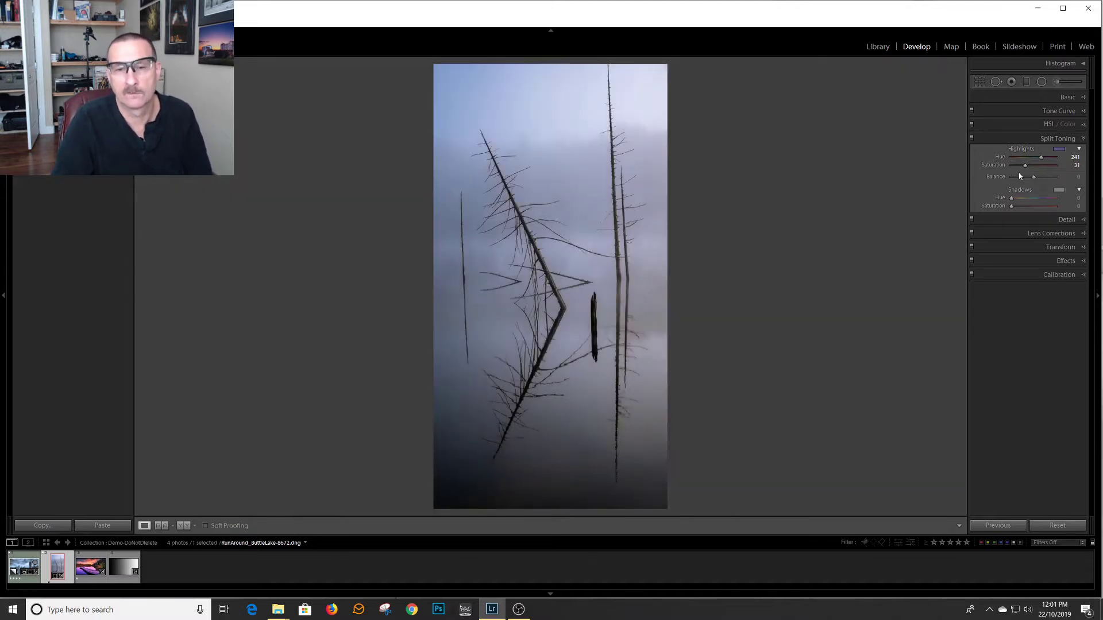
{"action": "key", "text": "backslash"}
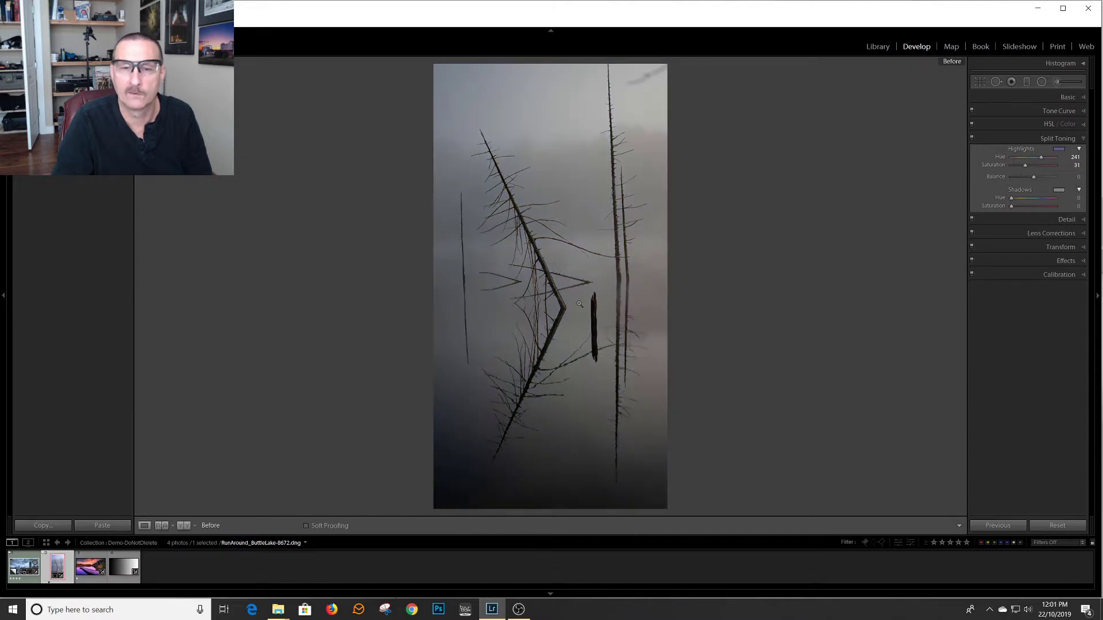
{"action": "key", "text": "backslash"}
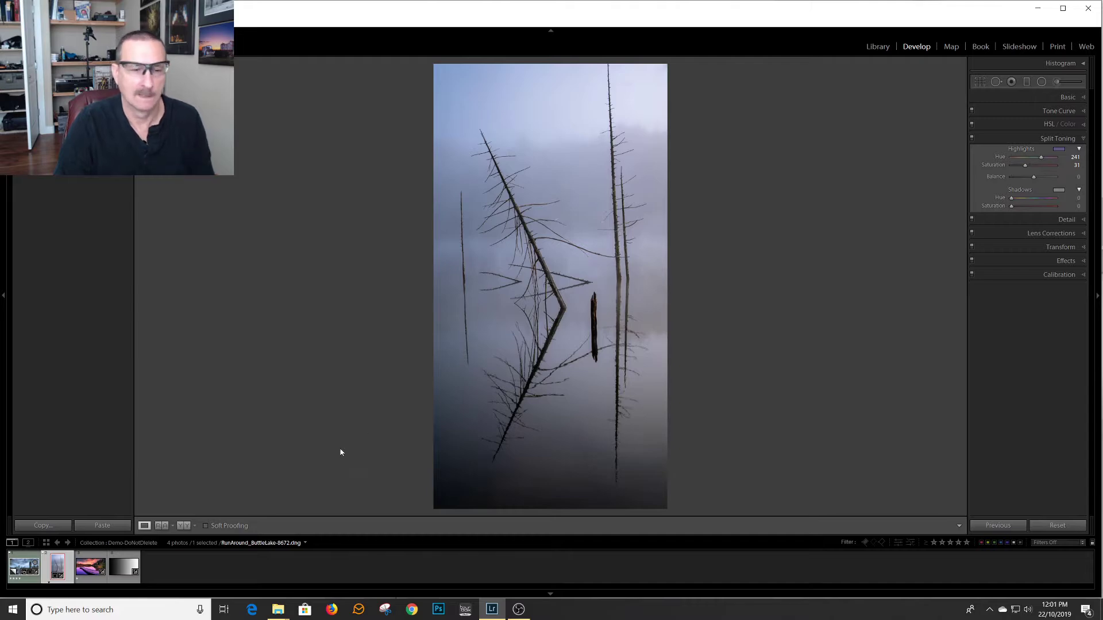
Step: On the sunset dock photo, set the split toning highlights to hue 273 and saturation 67, with balance -24
{"action": "left_click", "coordinate": [99, 569]}
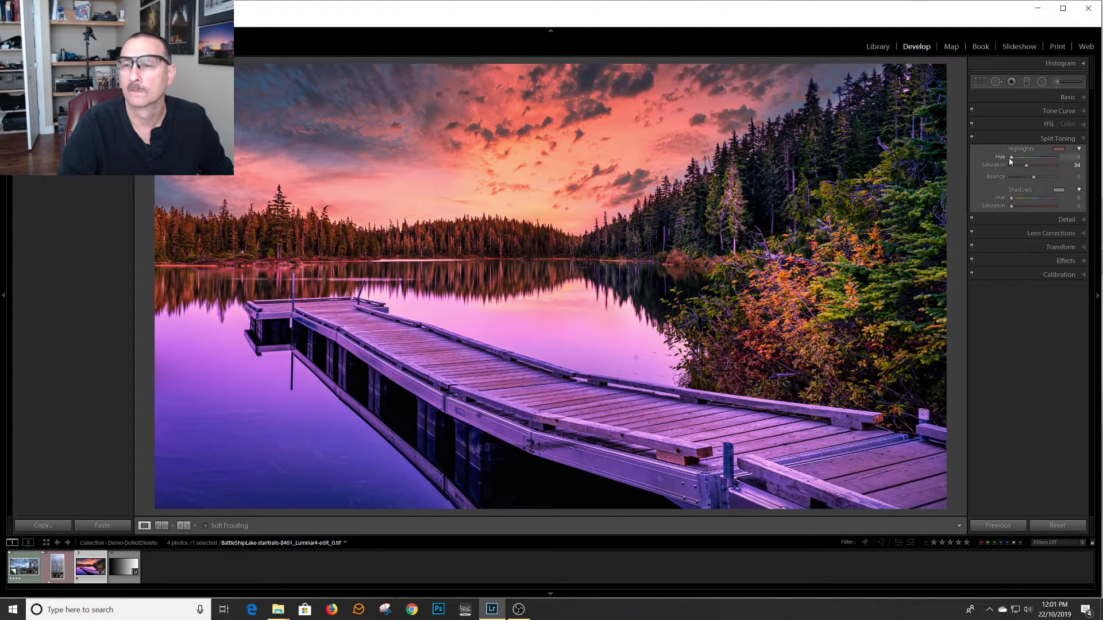
{"action": "left_click_drag", "start_coordinate": [1012, 161], "coordinate": [1044, 166]}
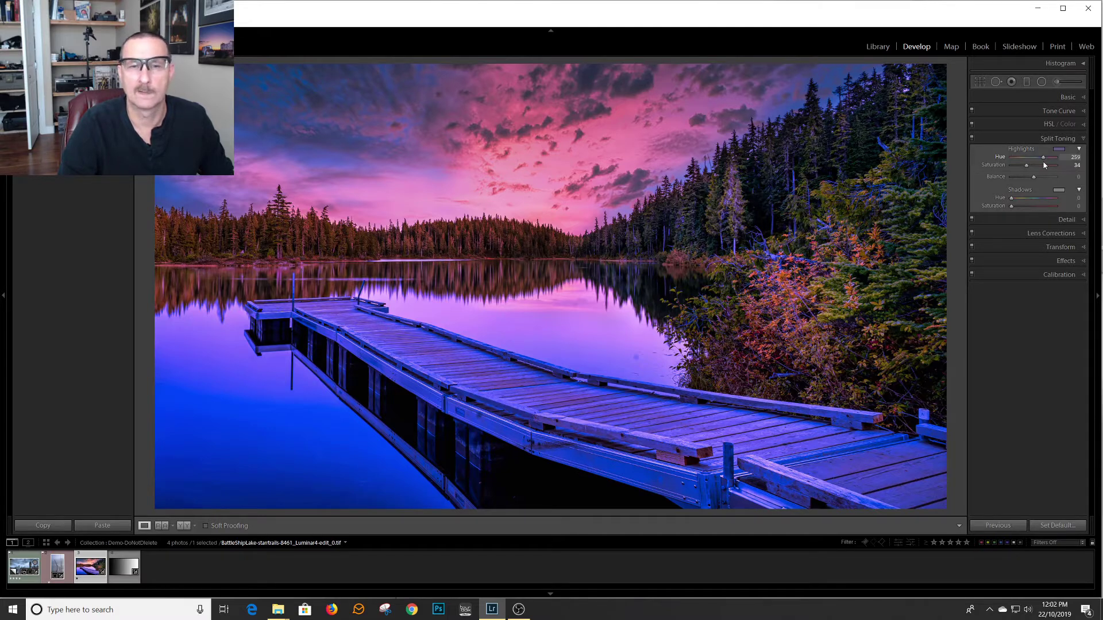
{"action": "left_click_drag", "start_coordinate": [1044, 165], "coordinate": [1042, 164]}
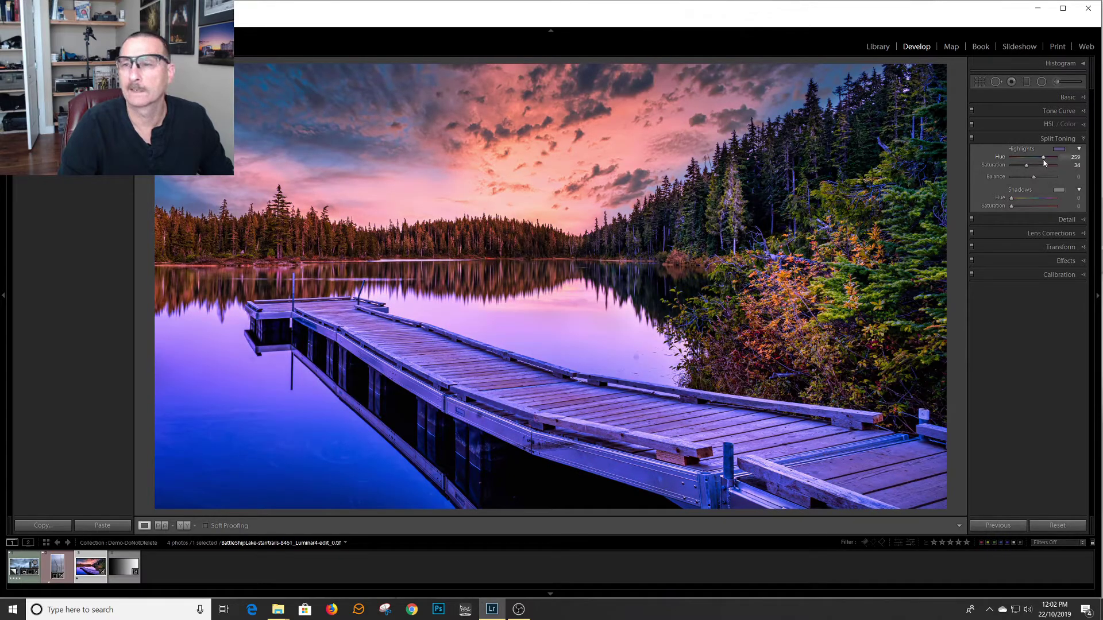
{"action": "left_click_drag", "start_coordinate": [1027, 165], "coordinate": [1037, 168]}
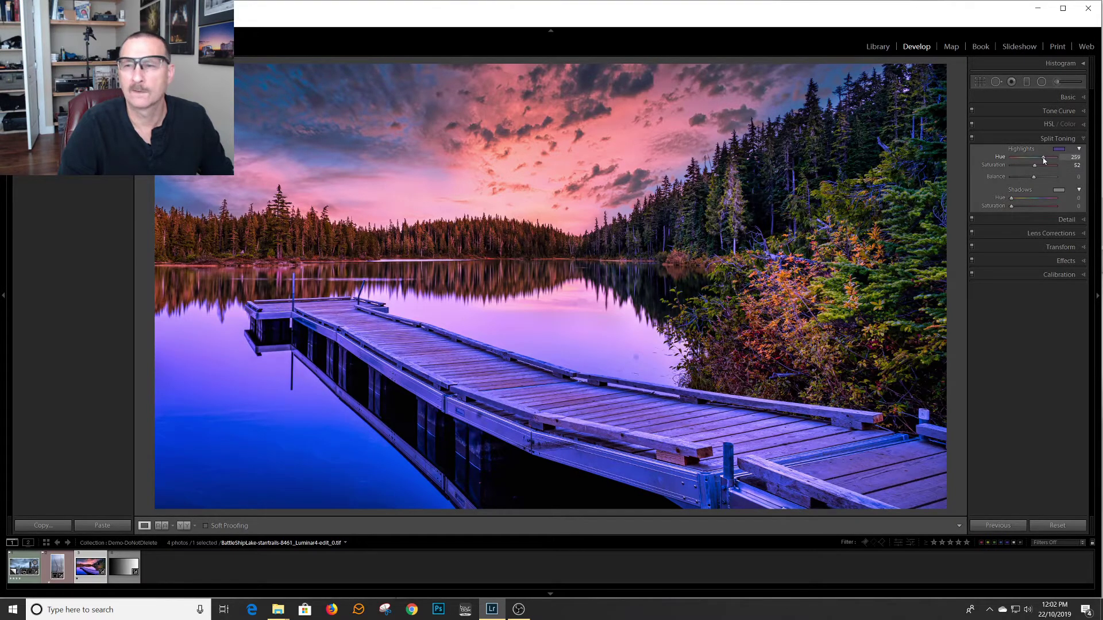
{"action": "left_click_drag", "start_coordinate": [1043, 161], "coordinate": [1045, 160]}
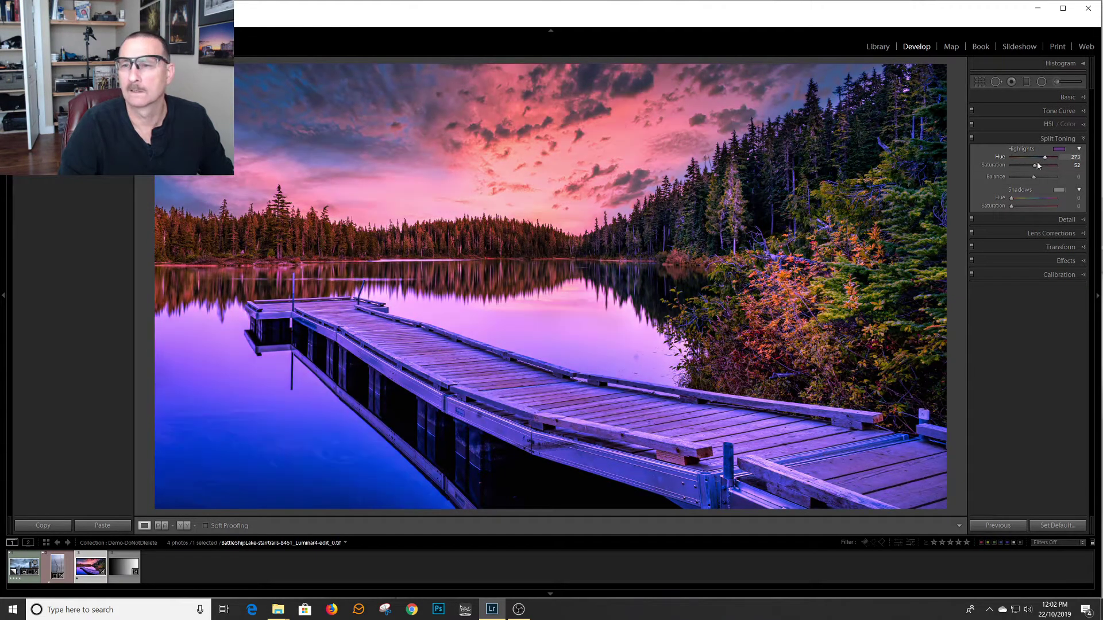
{"action": "left_click_drag", "start_coordinate": [1034, 166], "coordinate": [1042, 168]}
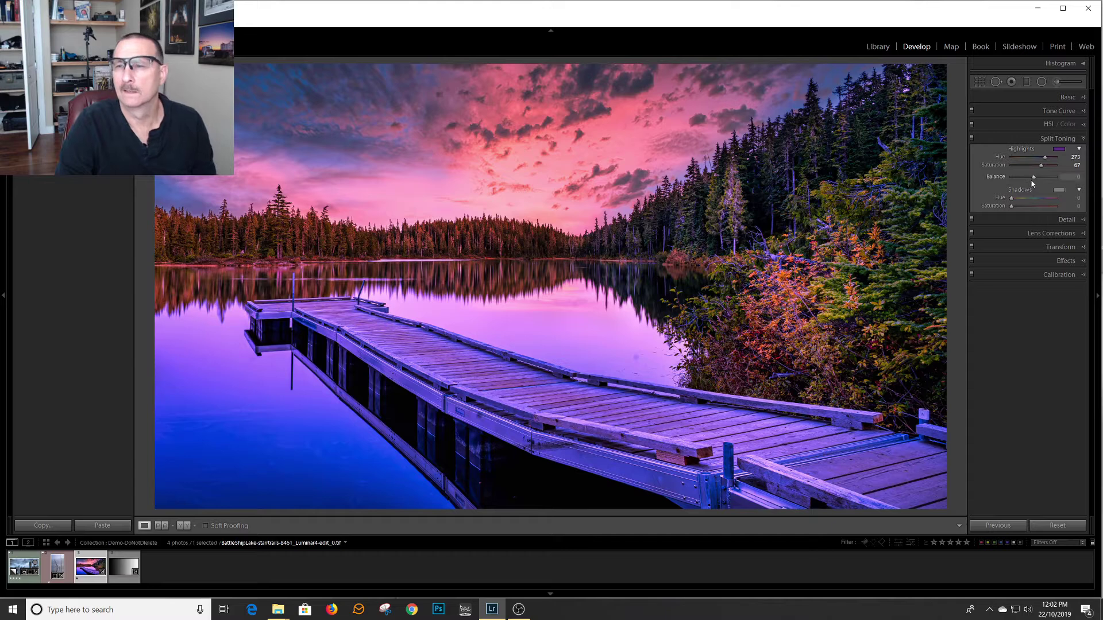
{"action": "left_click_drag", "start_coordinate": [1034, 180], "coordinate": [1028, 180]}
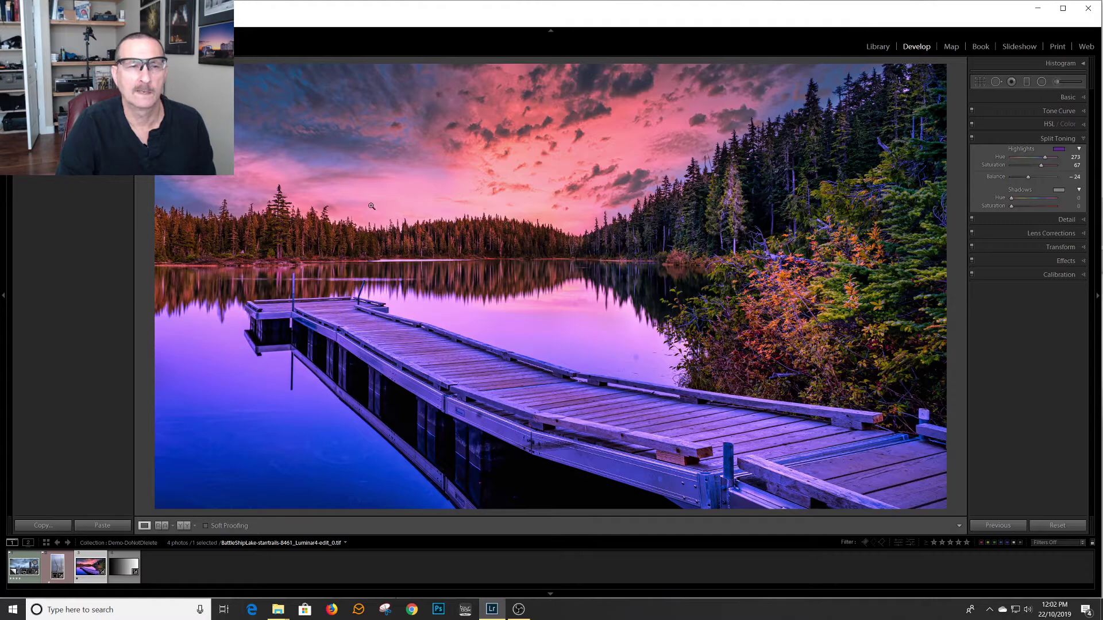
Step: Inspect the sky, treeline and dock up close, undoing and redoing the split toning to compare the colours
{"action": "left_click", "coordinate": [372, 205]}
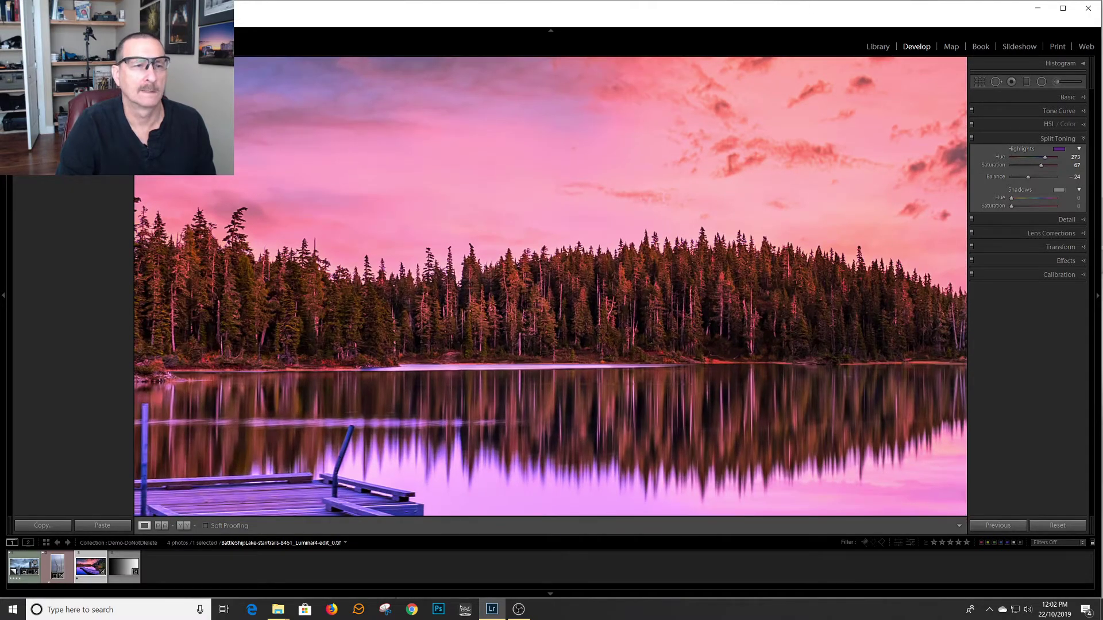
{"action": "key", "text": "ctrl+z"}
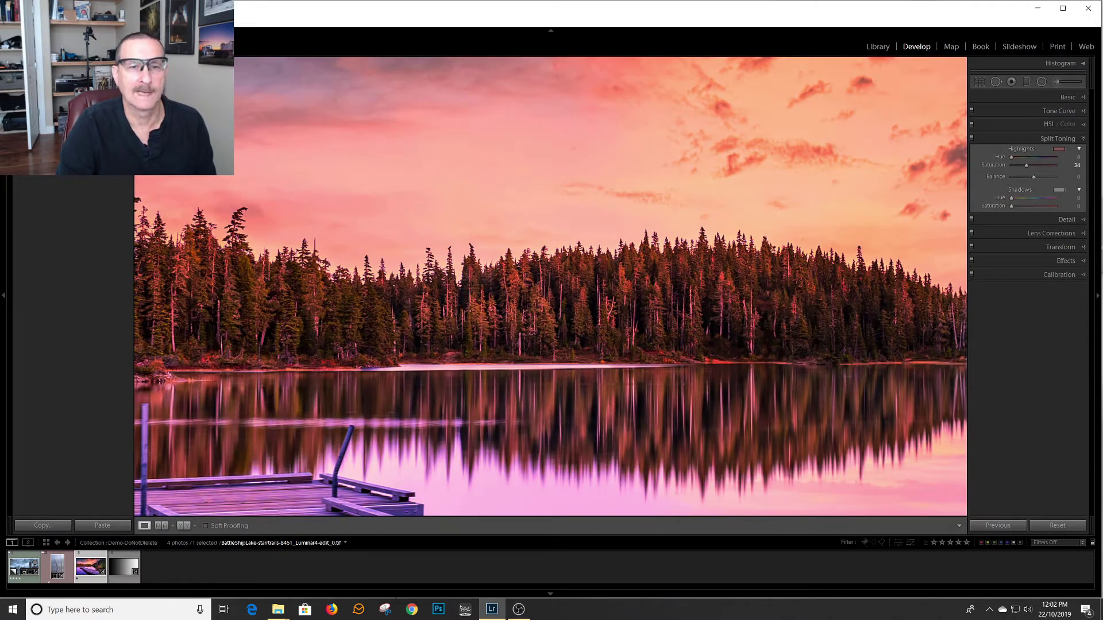
{"action": "key", "text": "ctrl+y"}
{"action": "left_click_drag", "start_coordinate": [340, 384], "coordinate": [575, 270]}
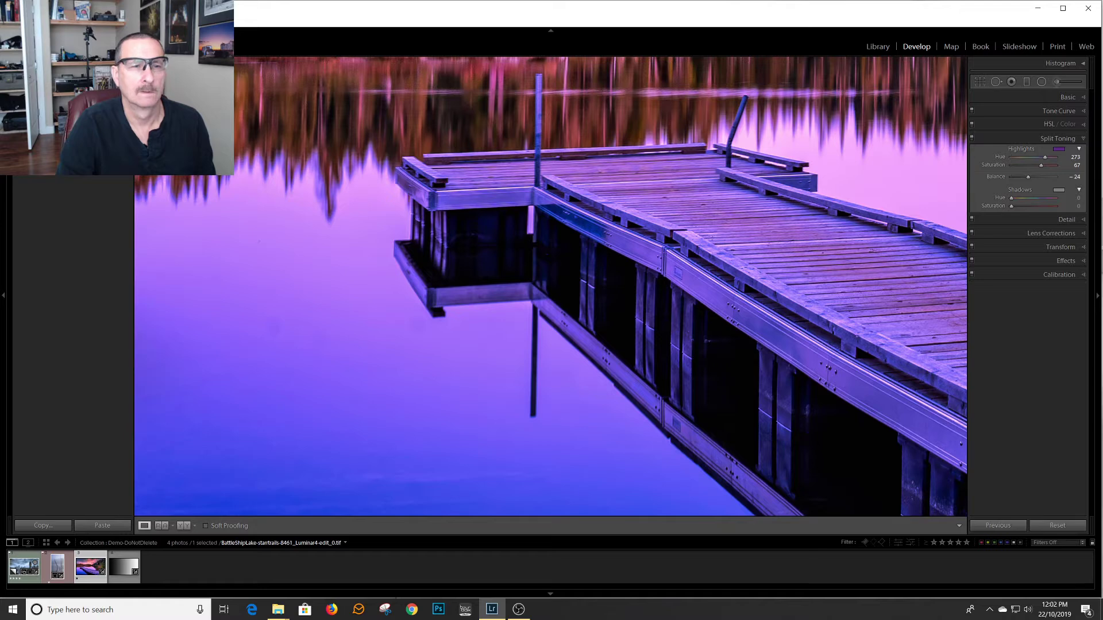
{"action": "key", "text": "ctrl+z"}
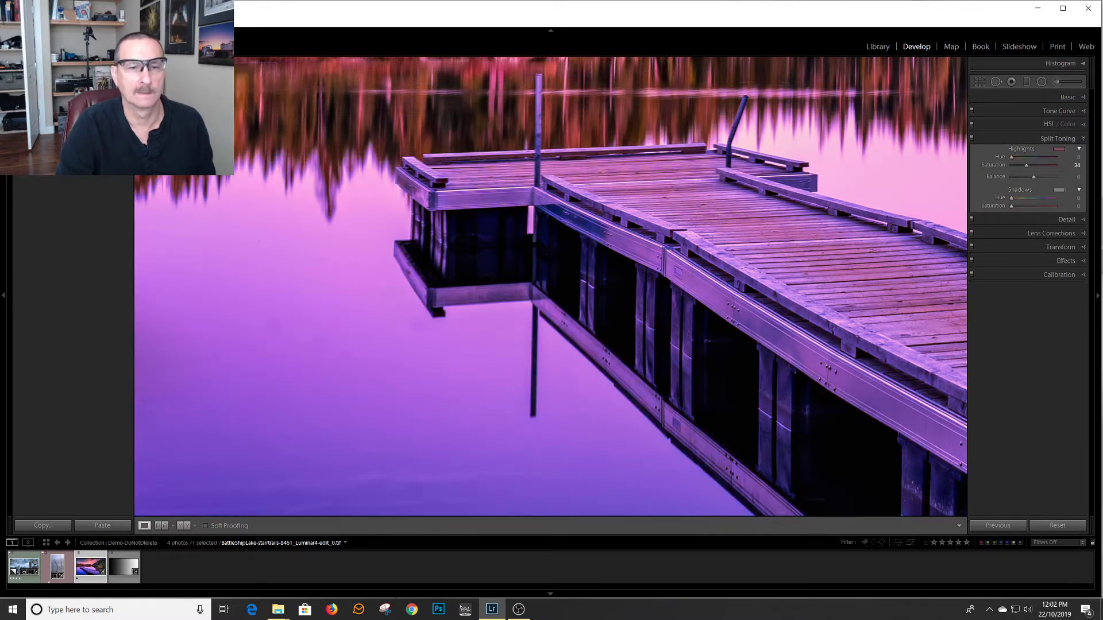
{"action": "key", "text": "ctrl+y"}
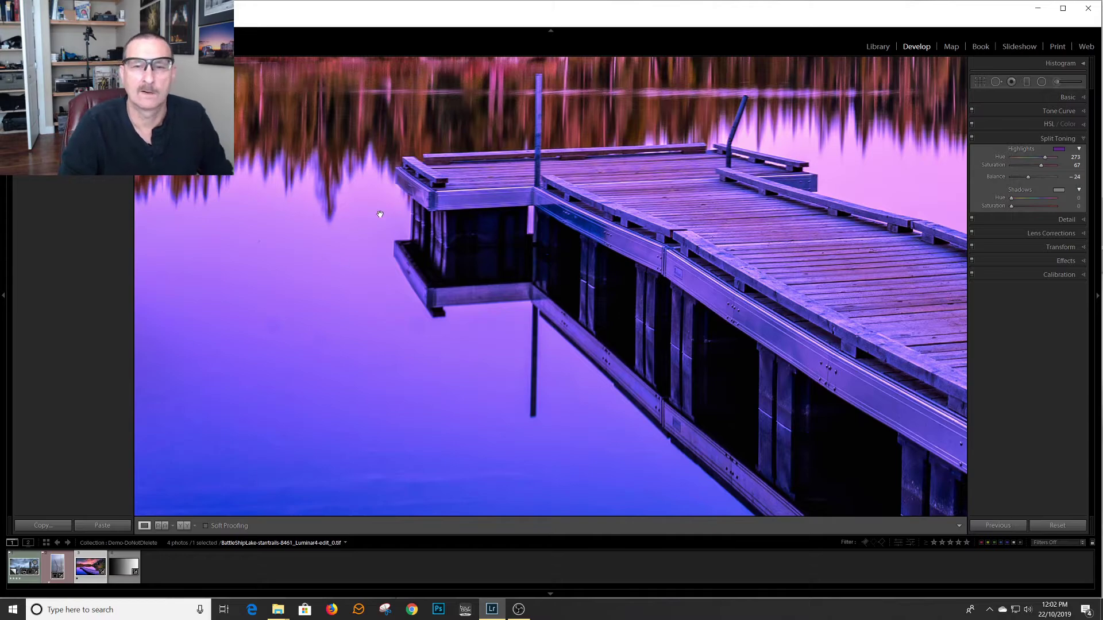
{"action": "left_click", "coordinate": [471, 301]}
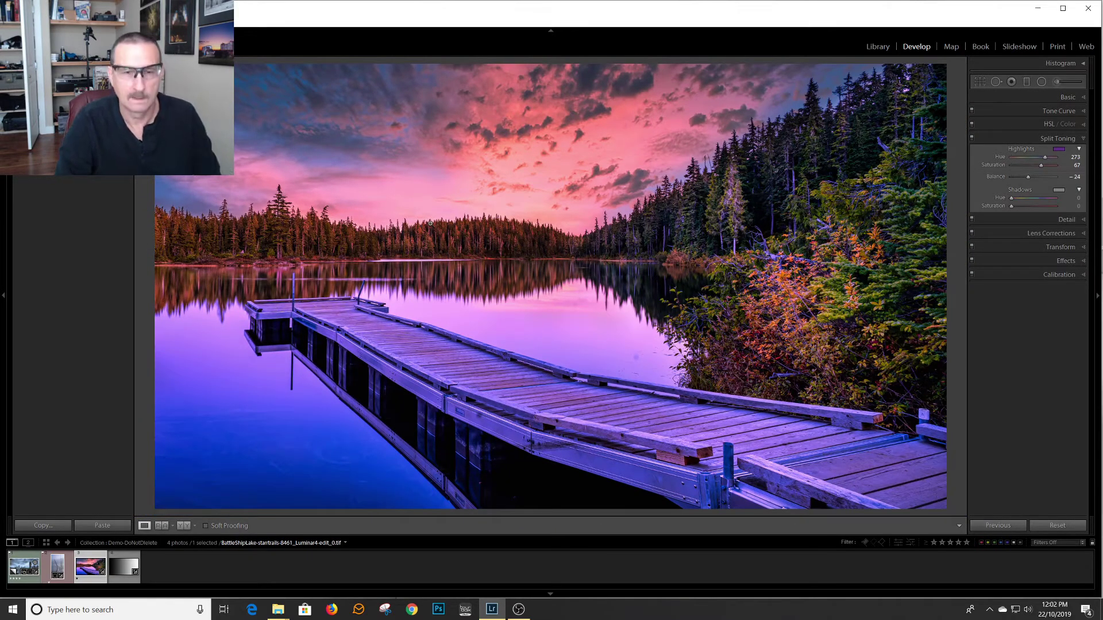
Step: Compare the whole toned dock photo with its before version several times
{"action": "key", "text": "backslash"}
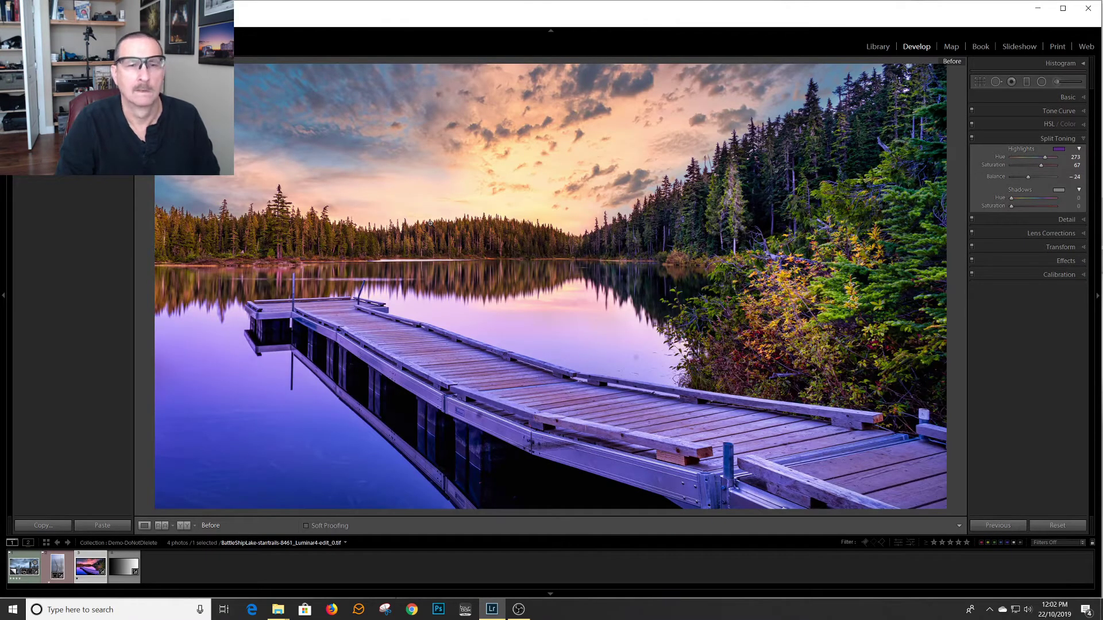
{"action": "key", "text": "backslash"}
{"action": "key", "text": "backslash"}
{"action": "key", "text": "backslash"}
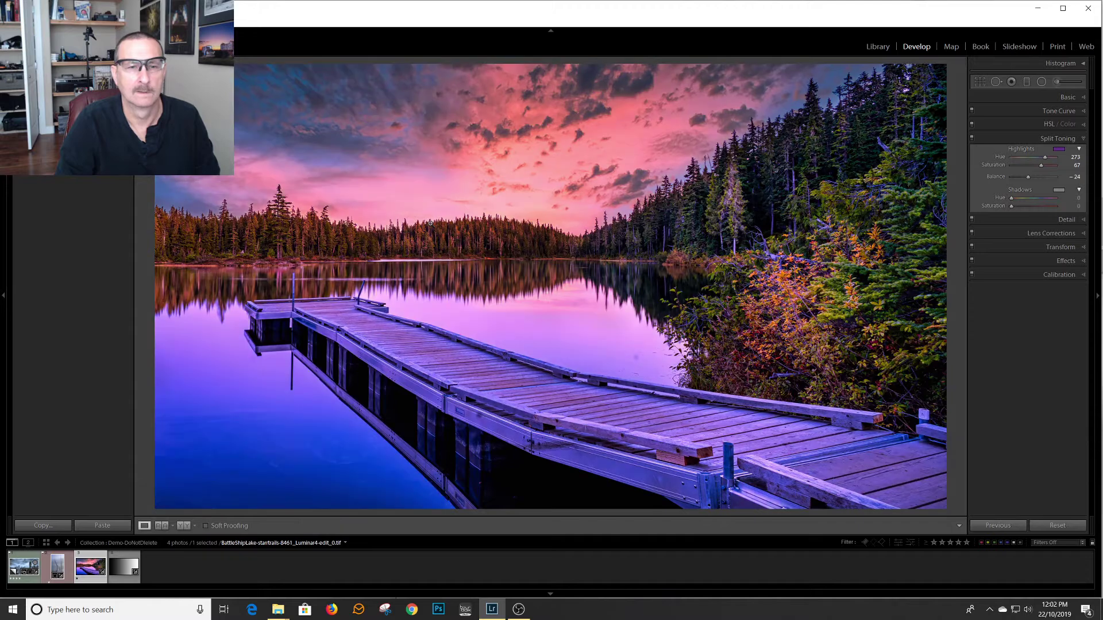
{"action": "key", "text": "backslash"}
{"action": "key", "text": "backslash"}
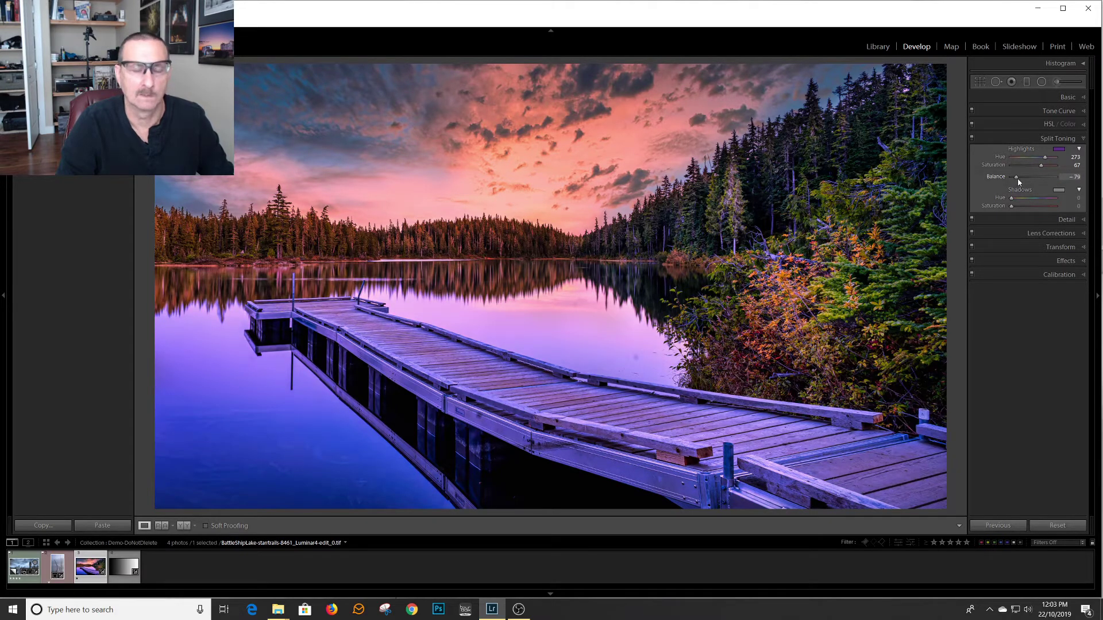
Step: Lower the dock photo's split toning balance to -92, checking the toned image against the before version
{"action": "key", "text": "backslash"}
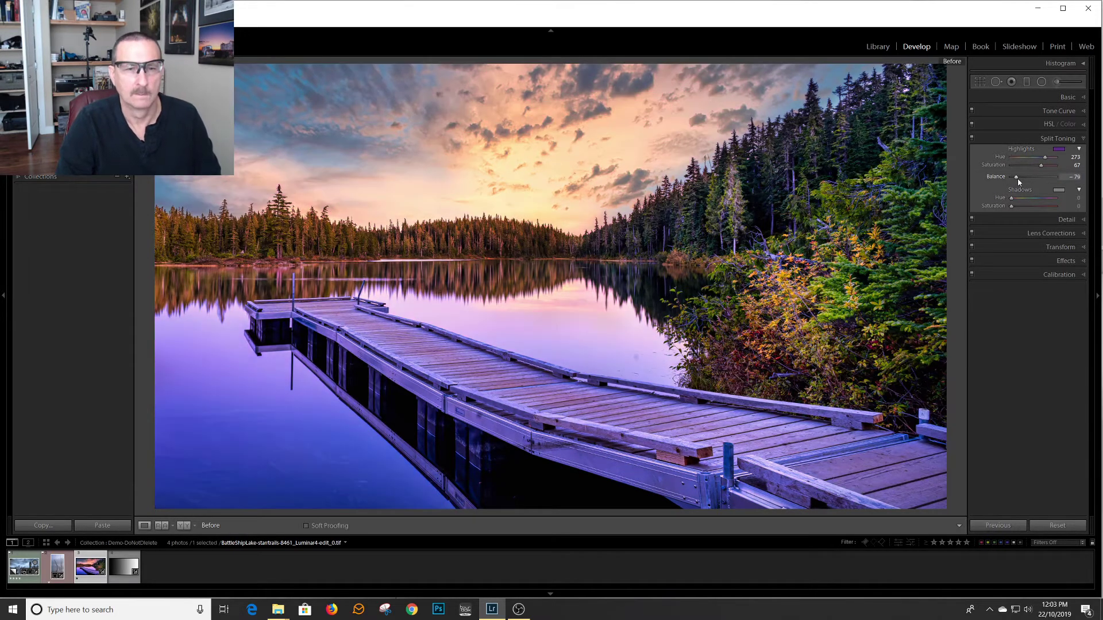
{"action": "key", "text": "backslash"}
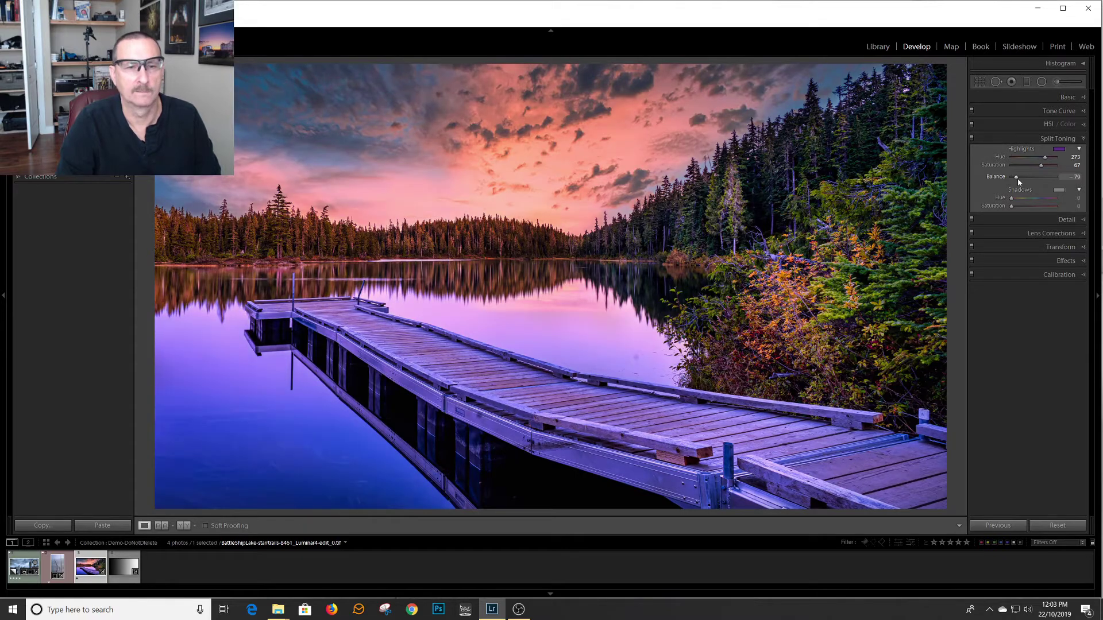
{"action": "key", "text": "backslash"}
{"action": "key", "text": "backslash"}
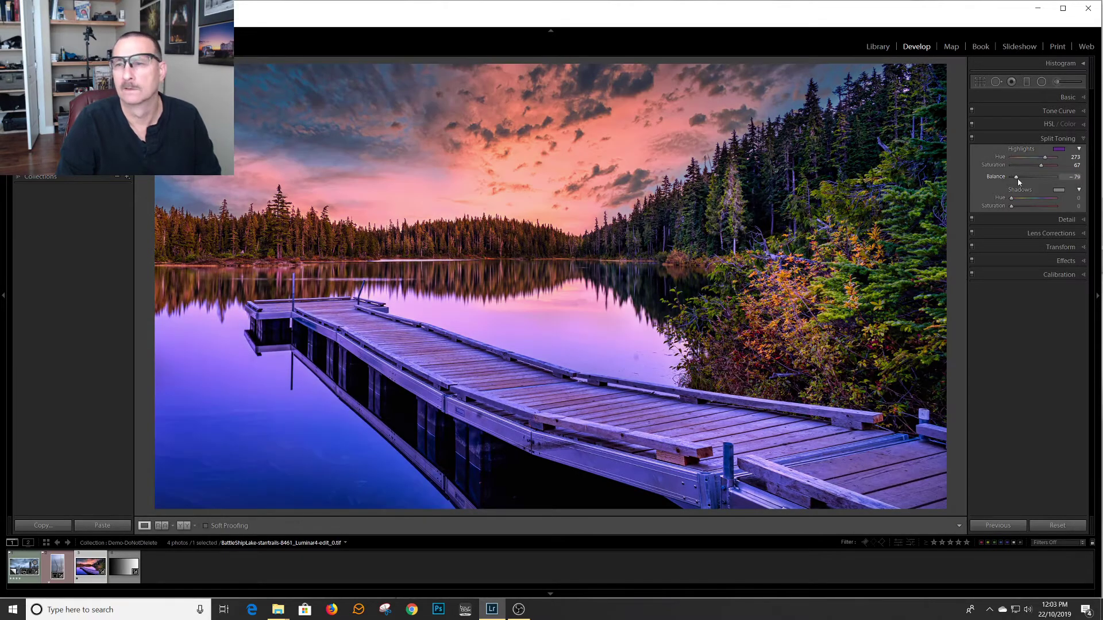
{"action": "left_click_drag", "start_coordinate": [1018, 180], "coordinate": [1014, 181]}
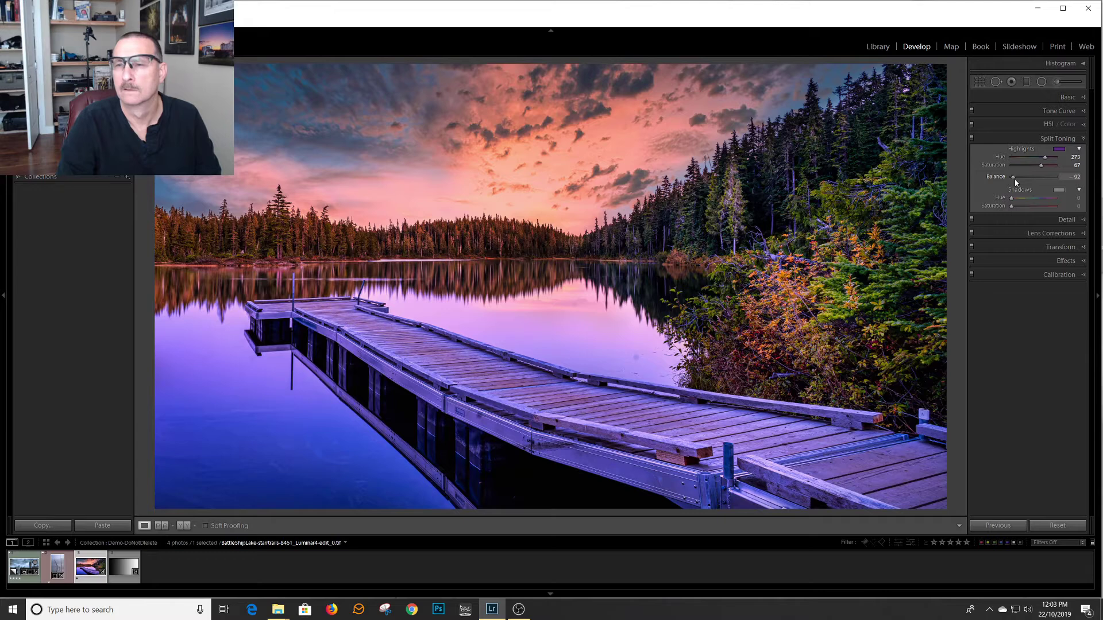
{"action": "key", "text": "backslash"}
{"action": "key", "text": "backslash"}
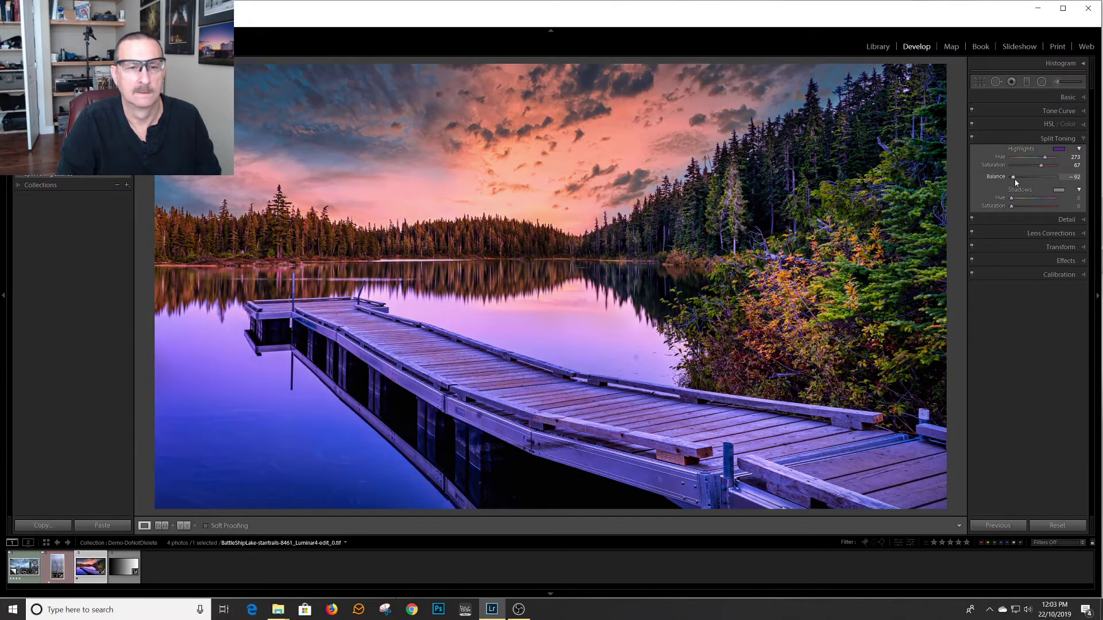
Step: Set the dock photo's split toning highlights to hue 311 and saturation 79, comparing with the before version
{"action": "key", "text": "backslash"}
{"action": "key", "text": "backslash"}
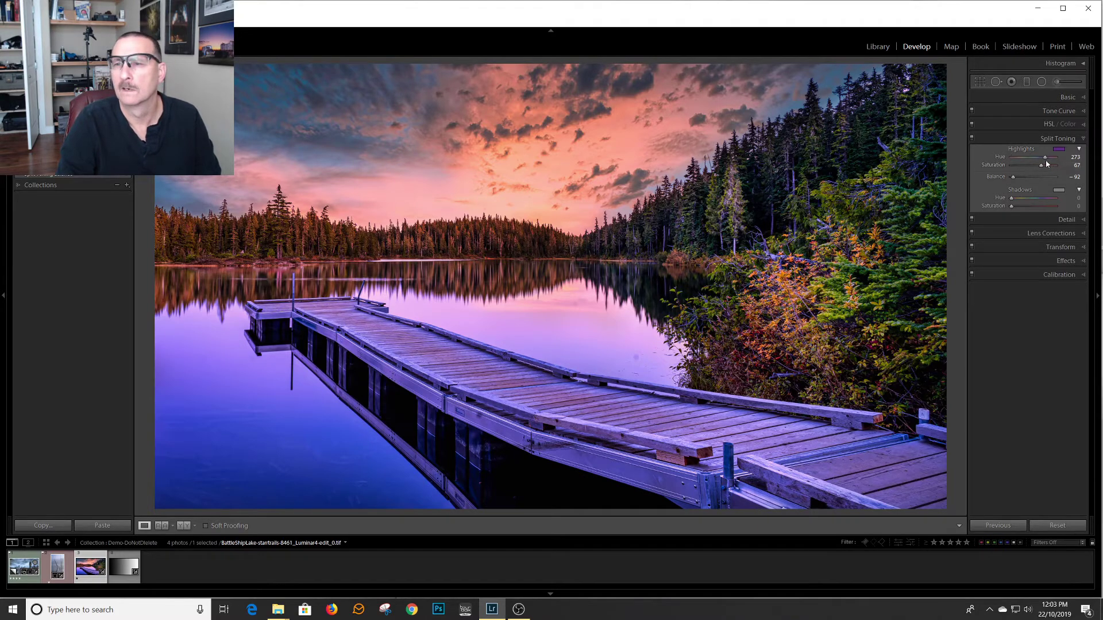
{"action": "left_click_drag", "start_coordinate": [1045, 157], "coordinate": [1051, 160]}
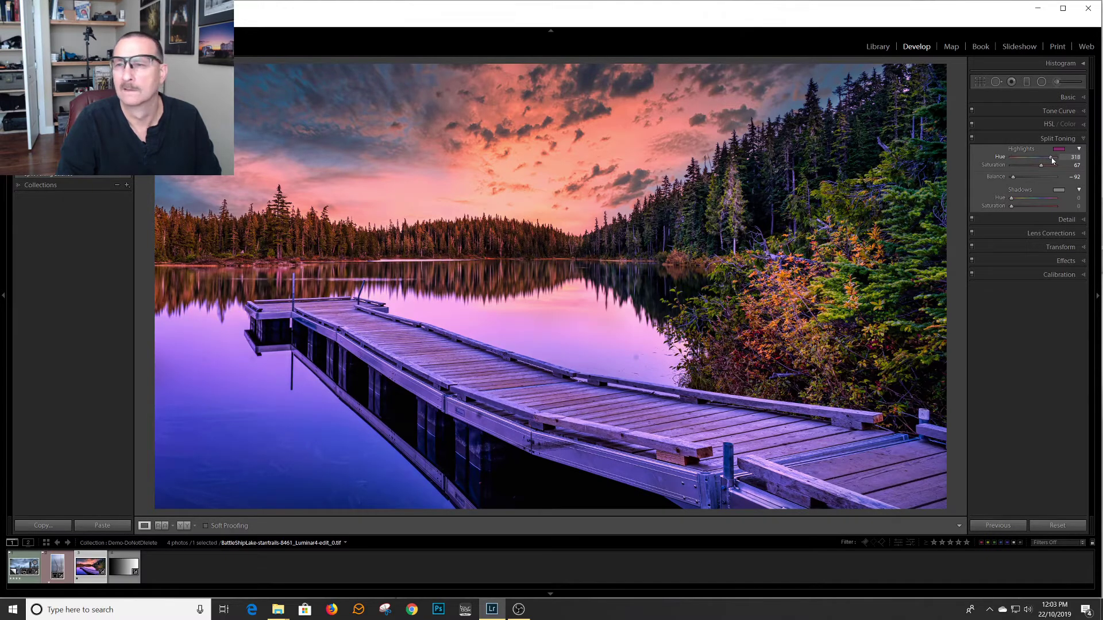
{"action": "left_click_drag", "start_coordinate": [1052, 160], "coordinate": [1046, 165]}
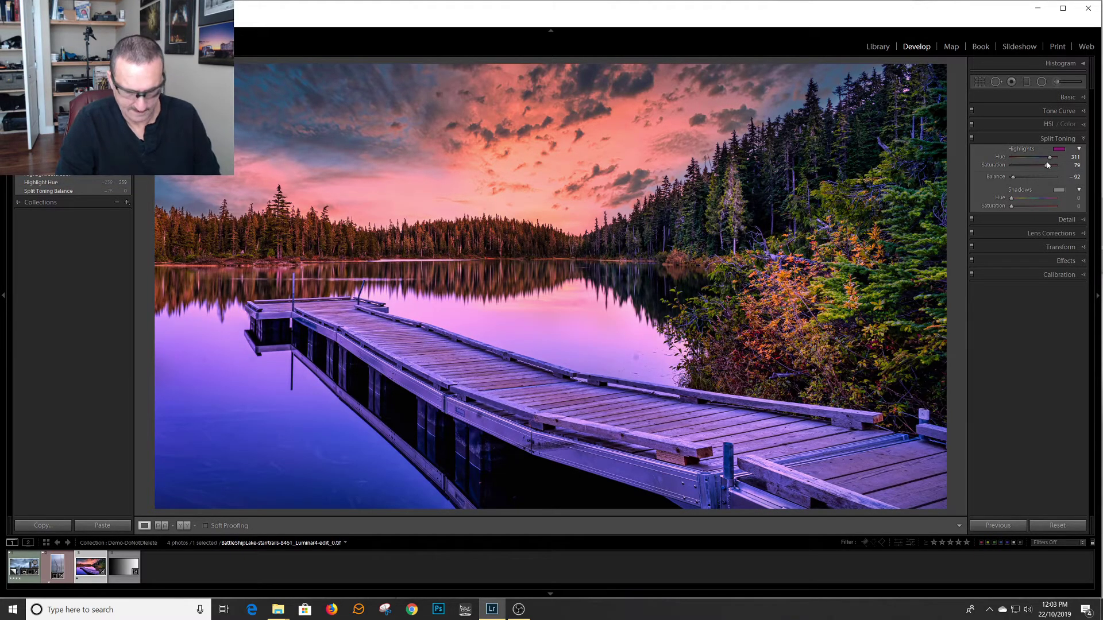
{"action": "key", "text": "backslash"}
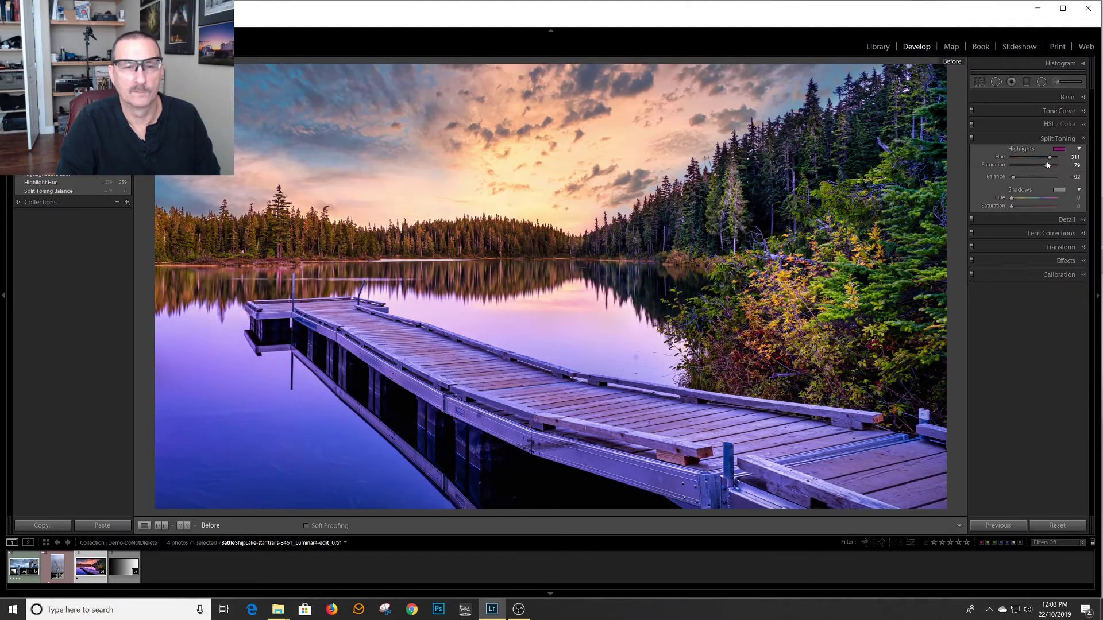
{"action": "key", "text": "backslash"}
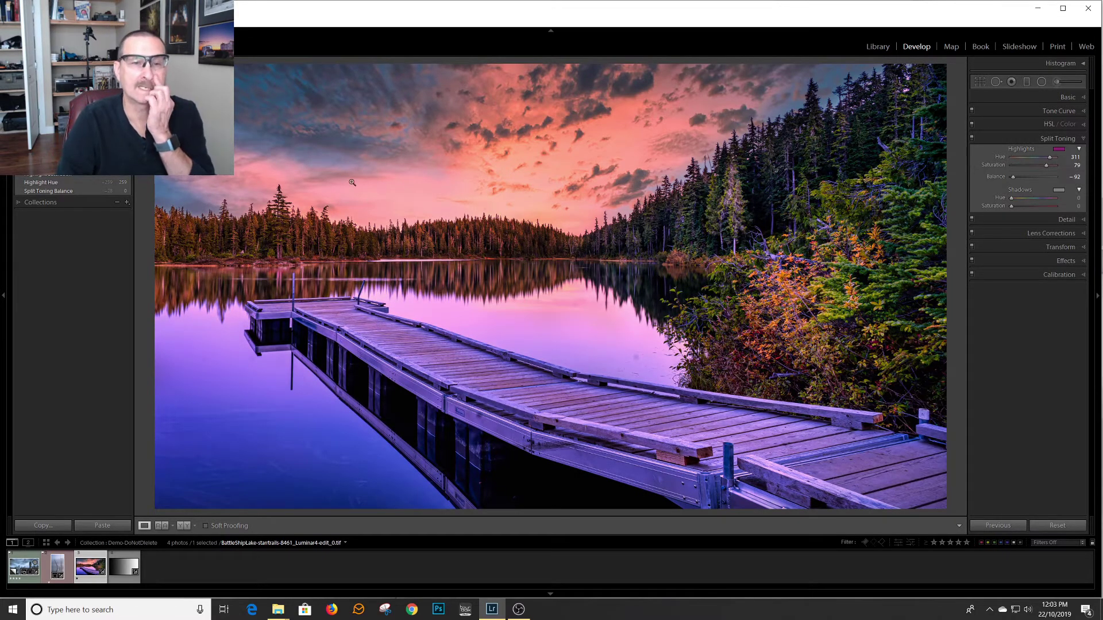
Step: Open the black-to-white gradient image and set its split toning highlights to hue 227 and saturation 87, previewing the hue at full strength
{"action": "left_click", "coordinate": [125, 566]}
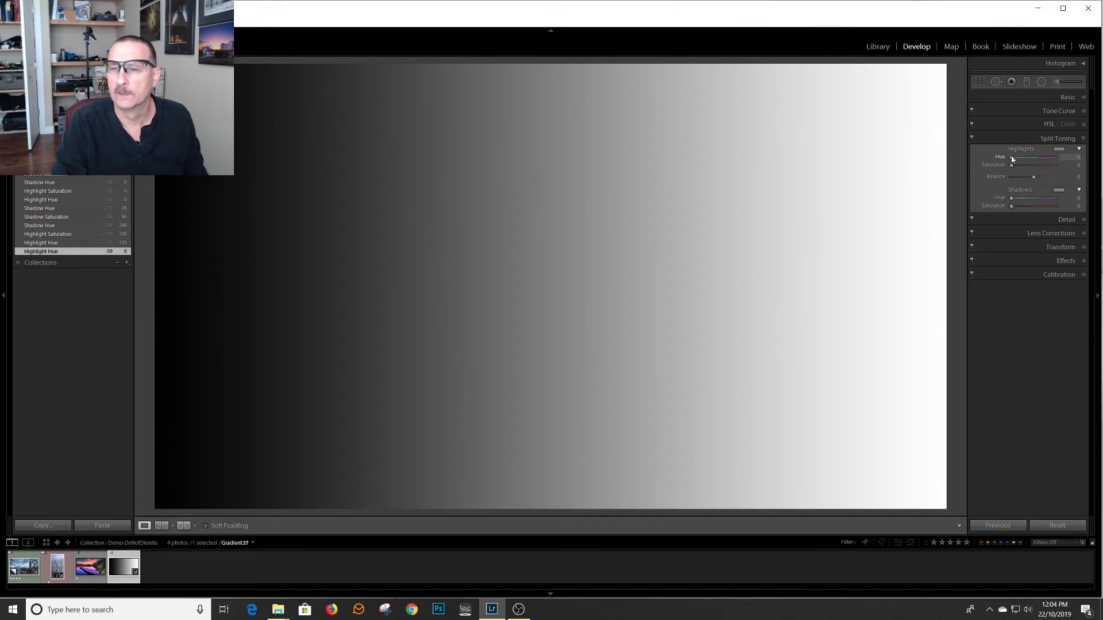
{"action": "mouse_move", "coordinate": [1012, 159]}
{"action": "left_mouse_down"}
{"action": "mouse_move", "coordinate": [1056, 166]}
{"action": "mouse_move", "coordinate": [1034, 160]}
{"action": "mouse_move", "coordinate": [1018, 173]}
{"action": "left_mouse_up"}
{"action": "key", "text": "alt"}
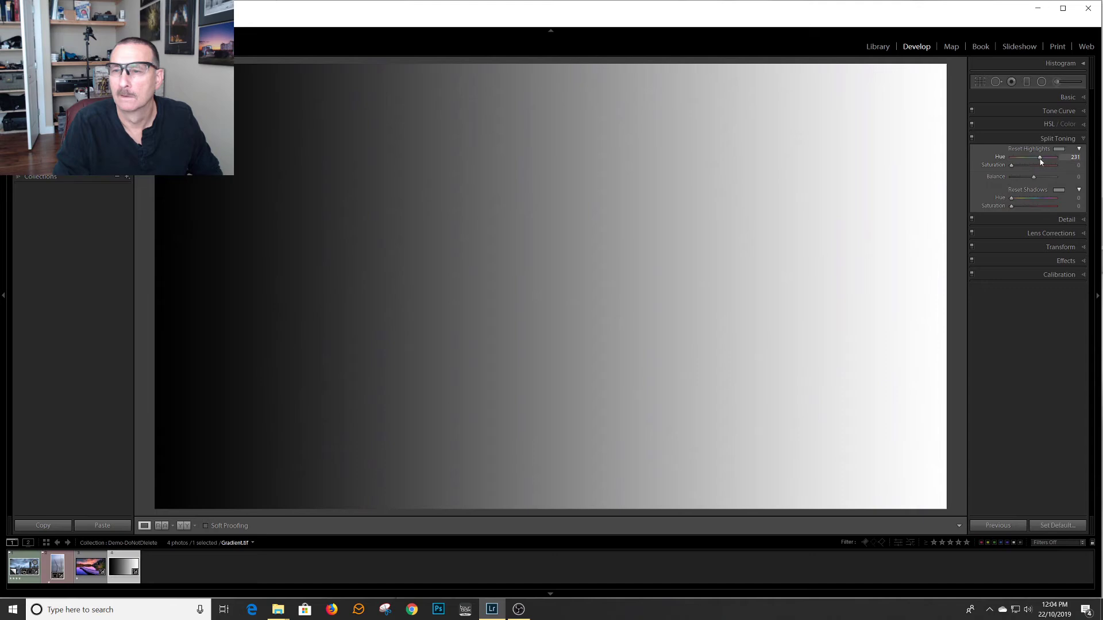
{"action": "left_click", "coordinate": [1038, 158], "text": "alt"}
{"action": "mouse_move", "coordinate": [1041, 161]}
{"action": "left_mouse_down"}
{"action": "mouse_move", "coordinate": [1032, 168]}
{"action": "mouse_move", "coordinate": [1050, 168]}
{"action": "left_mouse_up"}
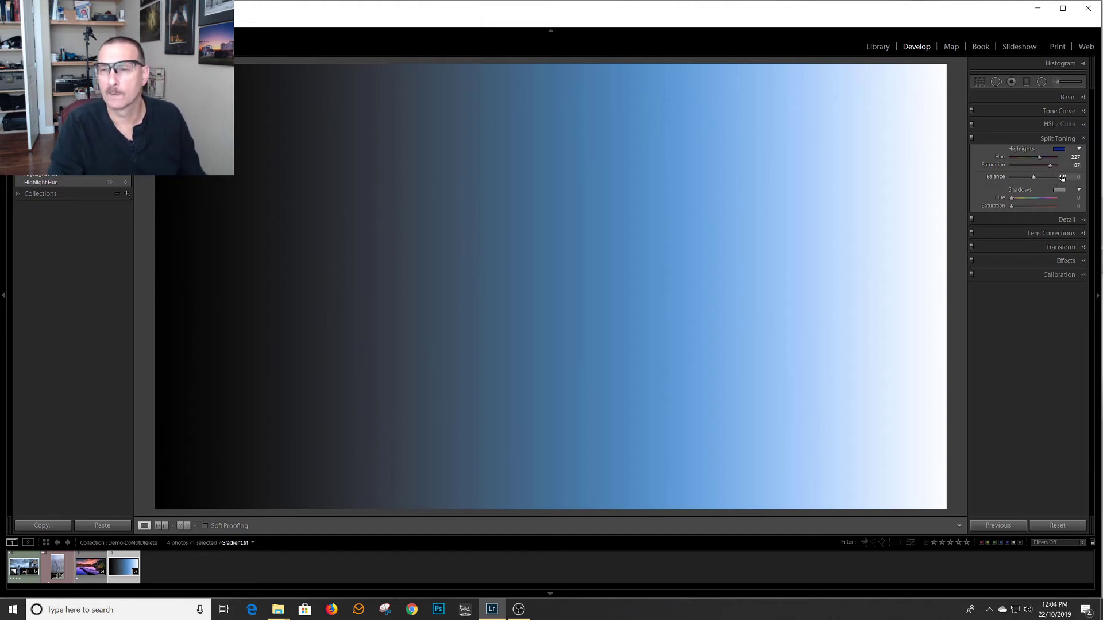
Step: Colour the gradient's shadows red with hue 5 and saturation 93, and raise the highlights saturation to 100
{"action": "left_click", "coordinate": [1059, 190]}
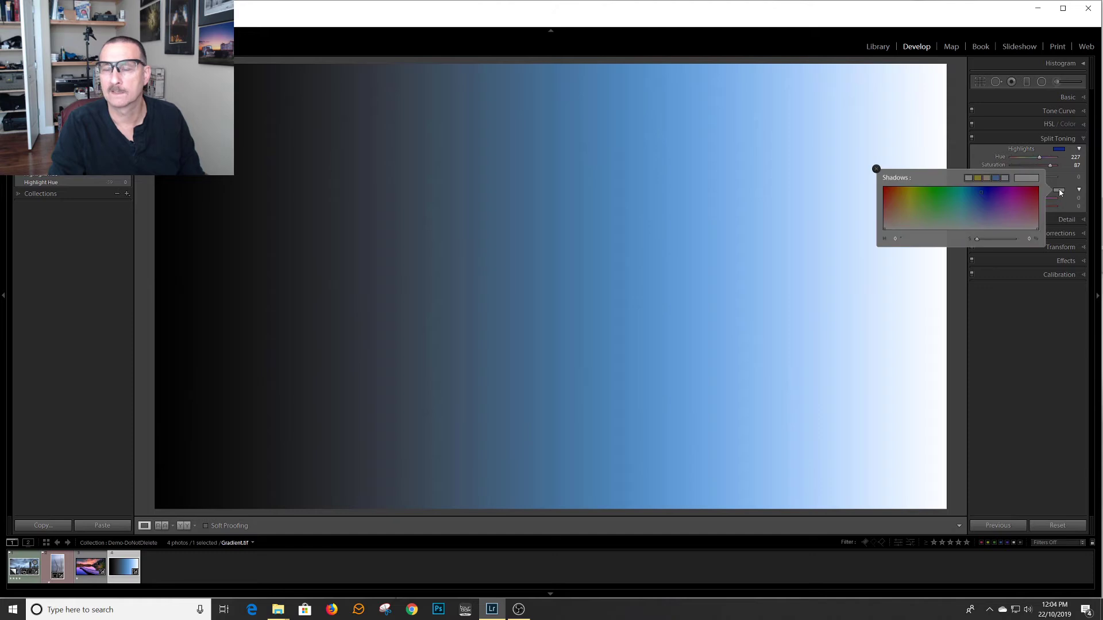
{"action": "left_click", "coordinate": [974, 210]}
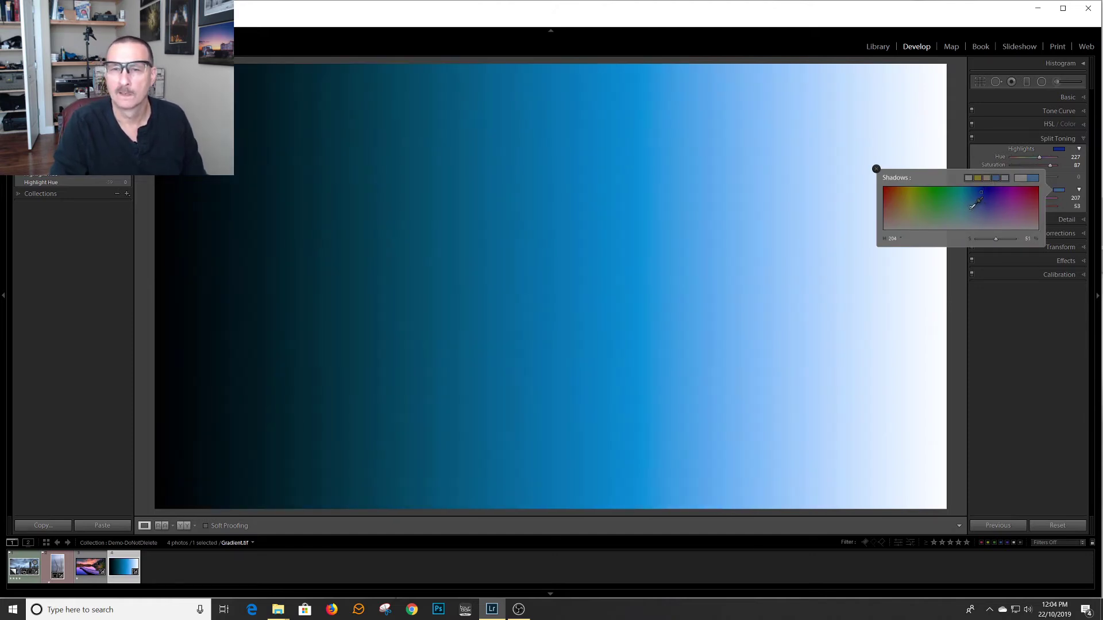
{"action": "left_click_drag", "start_coordinate": [971, 209], "coordinate": [886, 188]}
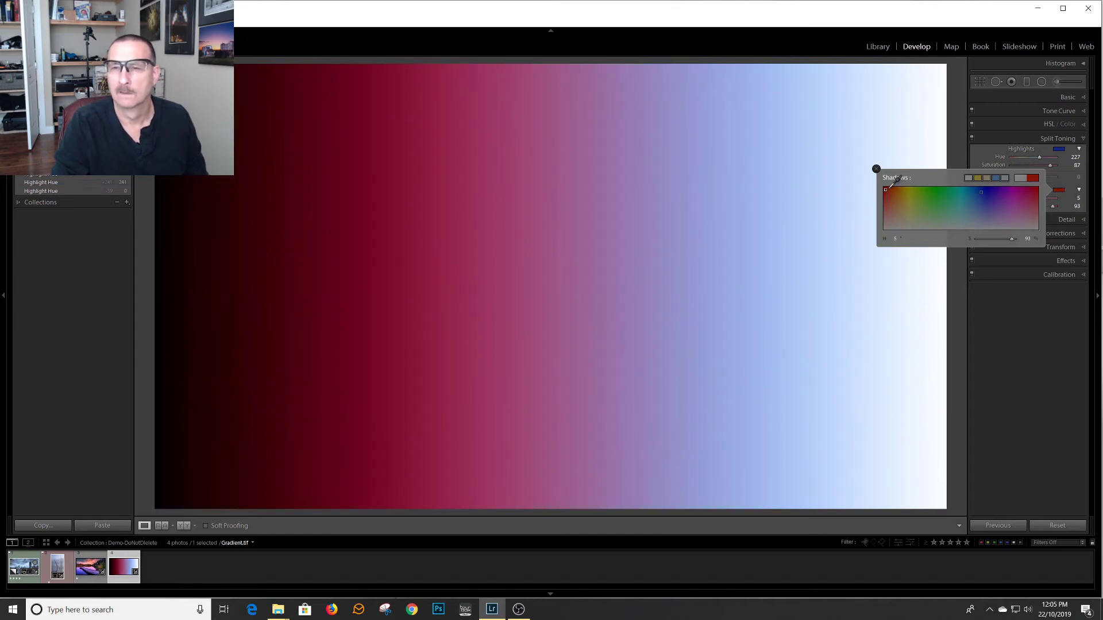
{"action": "left_click", "coordinate": [876, 169]}
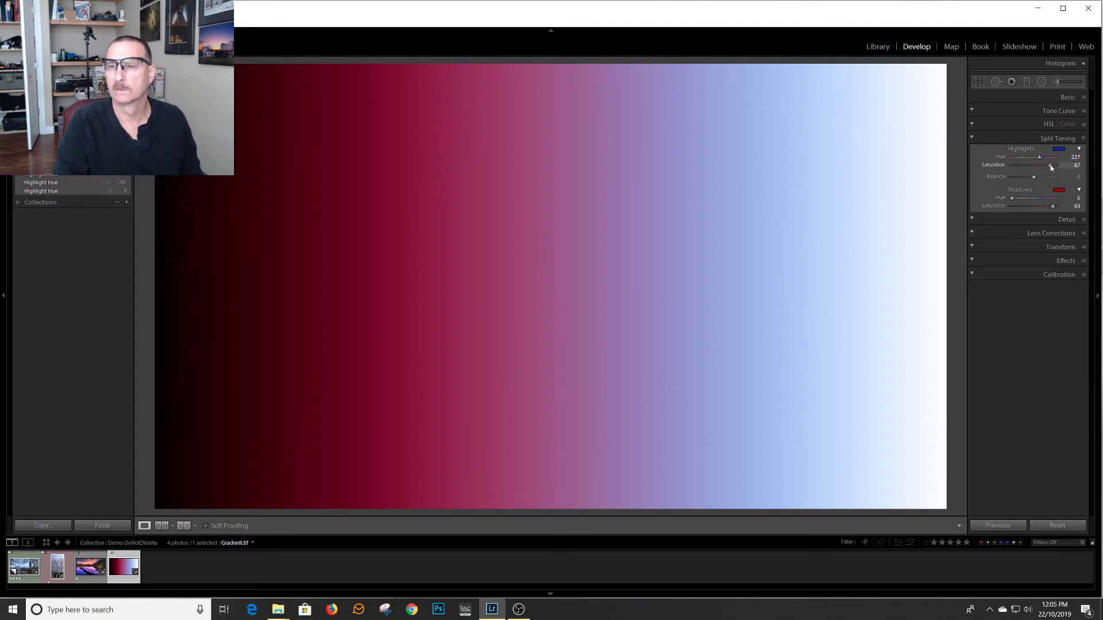
{"action": "left_click_drag", "start_coordinate": [1051, 167], "coordinate": [1055, 168]}
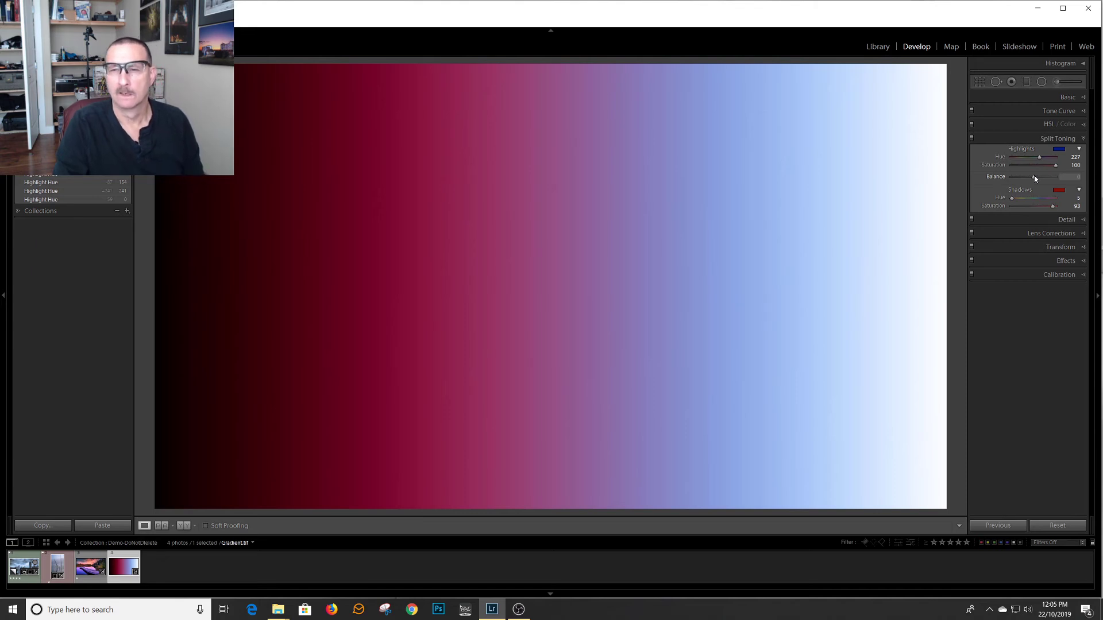
Step: Try the gradient's split toning balance at +51 and -30, finishing at -20
{"action": "left_click_drag", "start_coordinate": [1034, 177], "coordinate": [1038, 177]}
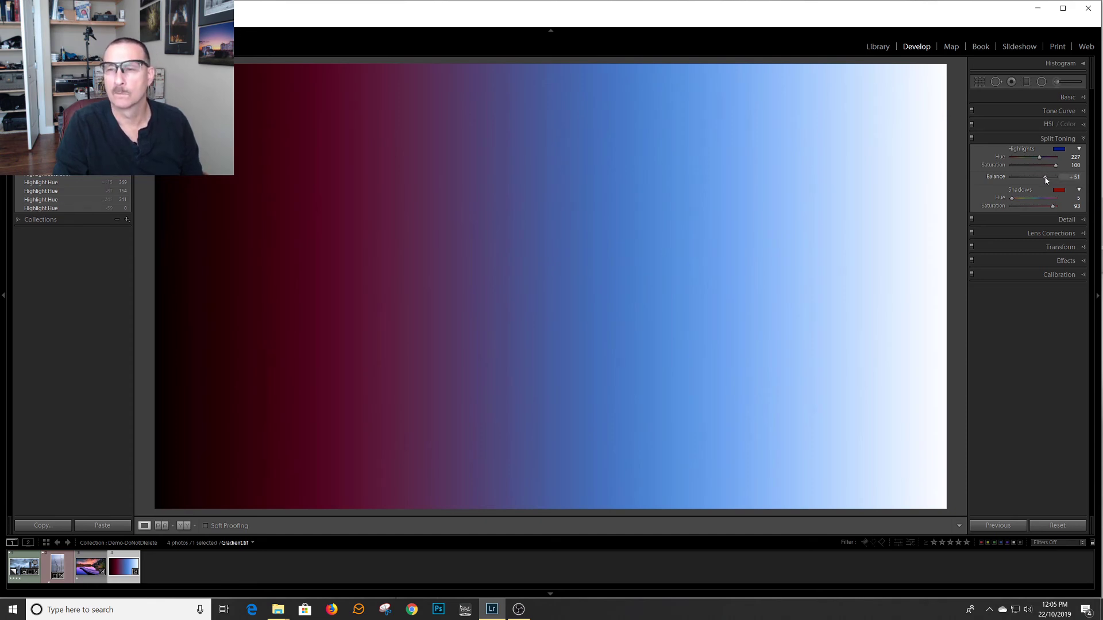
{"action": "left_click_drag", "start_coordinate": [1042, 178], "coordinate": [1029, 178]}
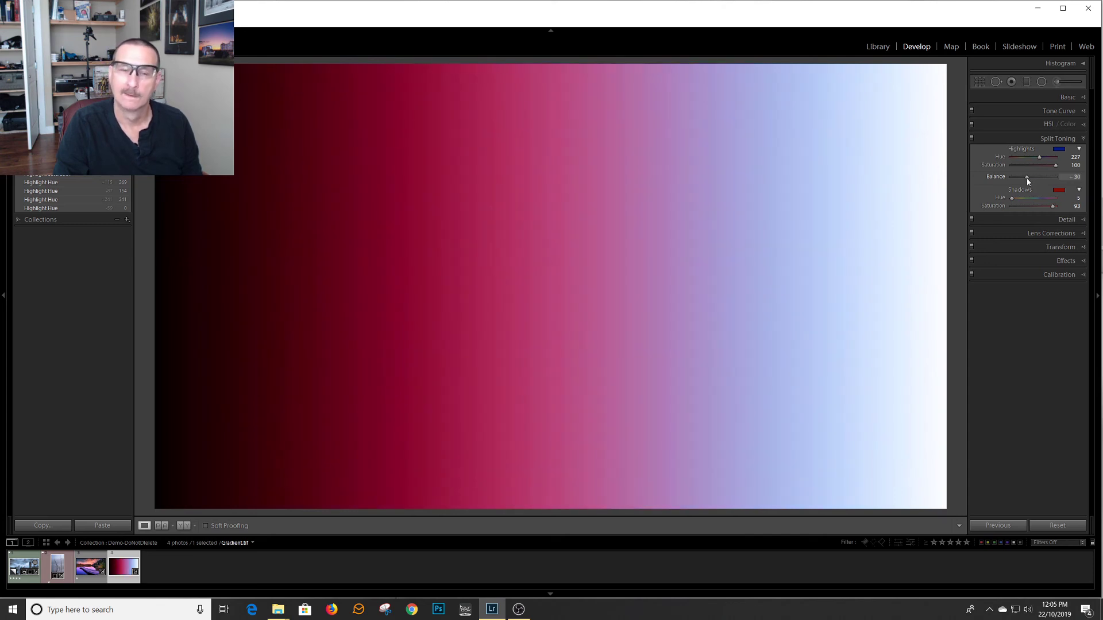
{"action": "left_click_drag", "start_coordinate": [1025, 180], "coordinate": [1023, 179]}
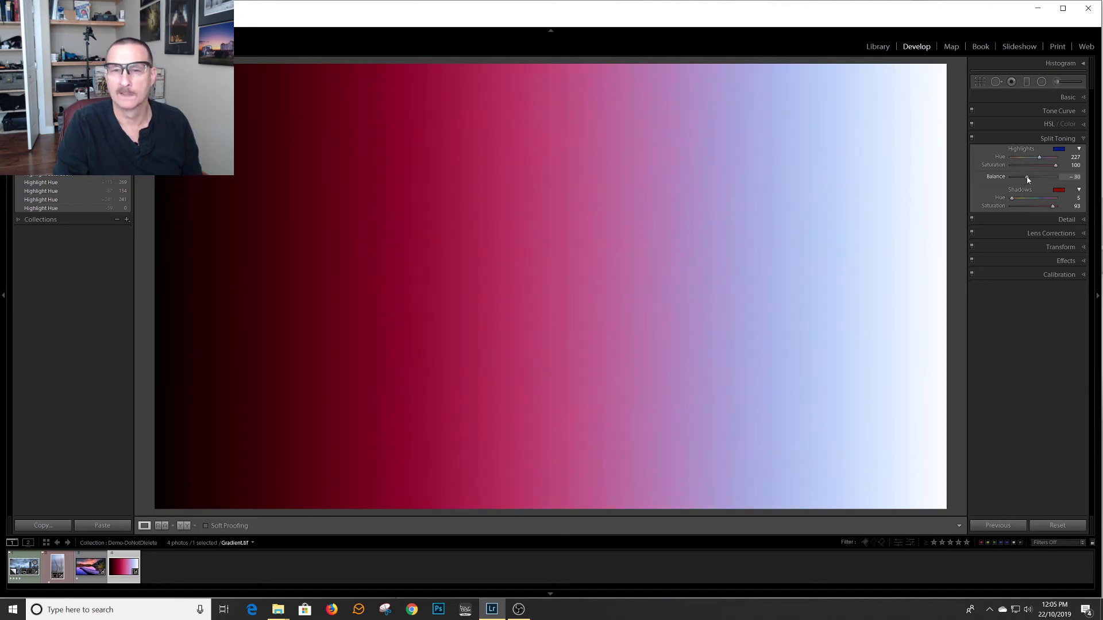
{"action": "left_click_drag", "start_coordinate": [1024, 177], "coordinate": [1038, 175]}
{"action": "mouse_move", "coordinate": [1037, 176]}
{"action": "left_mouse_down"}
{"action": "mouse_move", "coordinate": [1022, 177]}
{"action": "mouse_move", "coordinate": [1031, 178]}
{"action": "left_mouse_up"}
{"action": "double_click", "coordinate": [997, 177]}
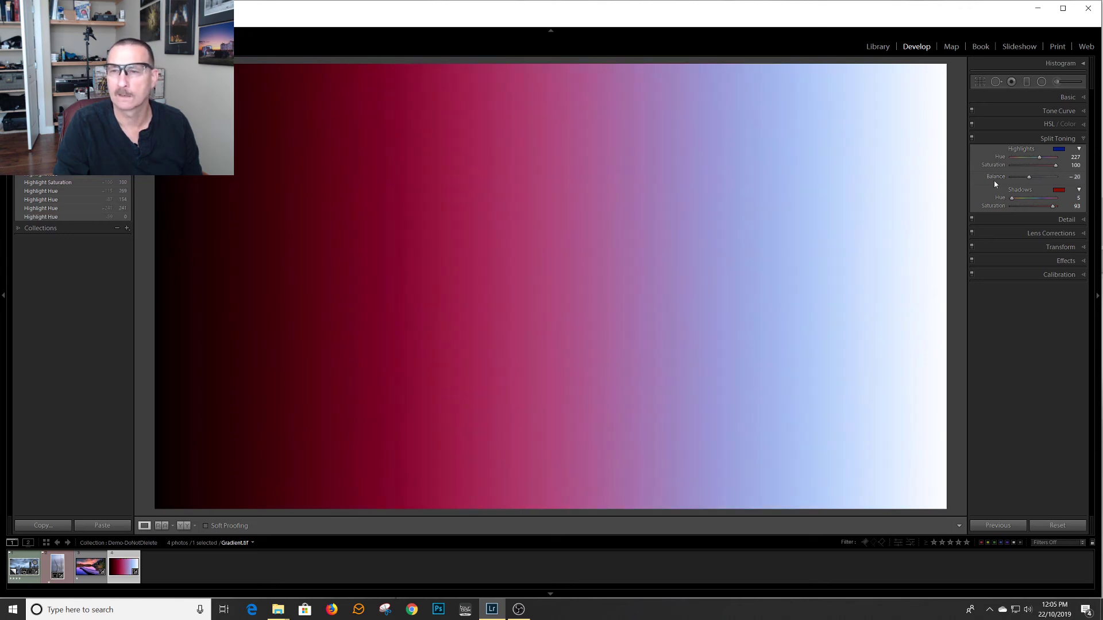